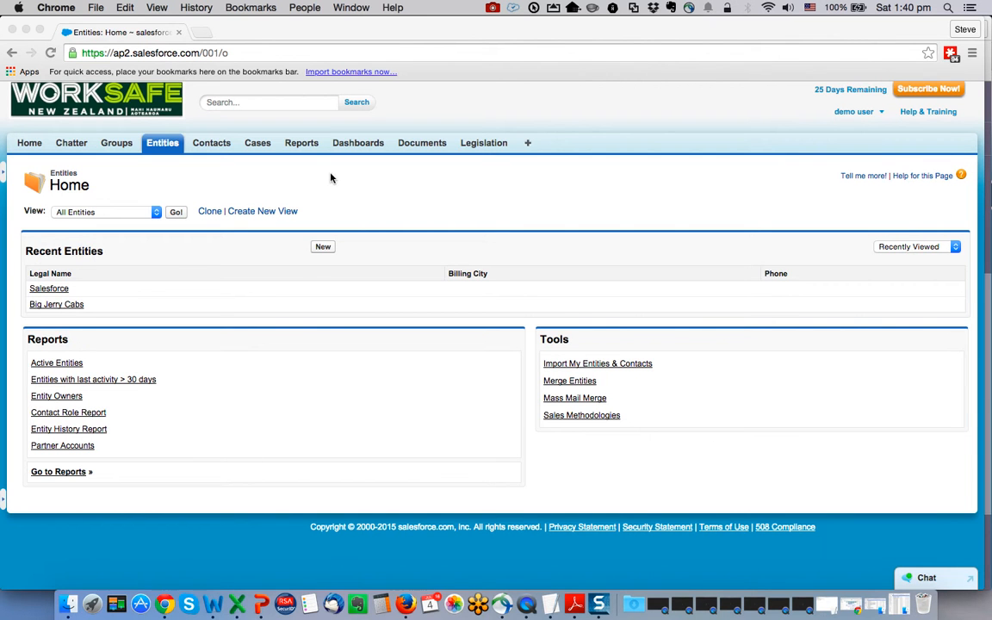
Step: Create a new report based on the Cases report type, found by searching the report types for "case"
{"action": "left_click", "coordinate": [302, 146]}
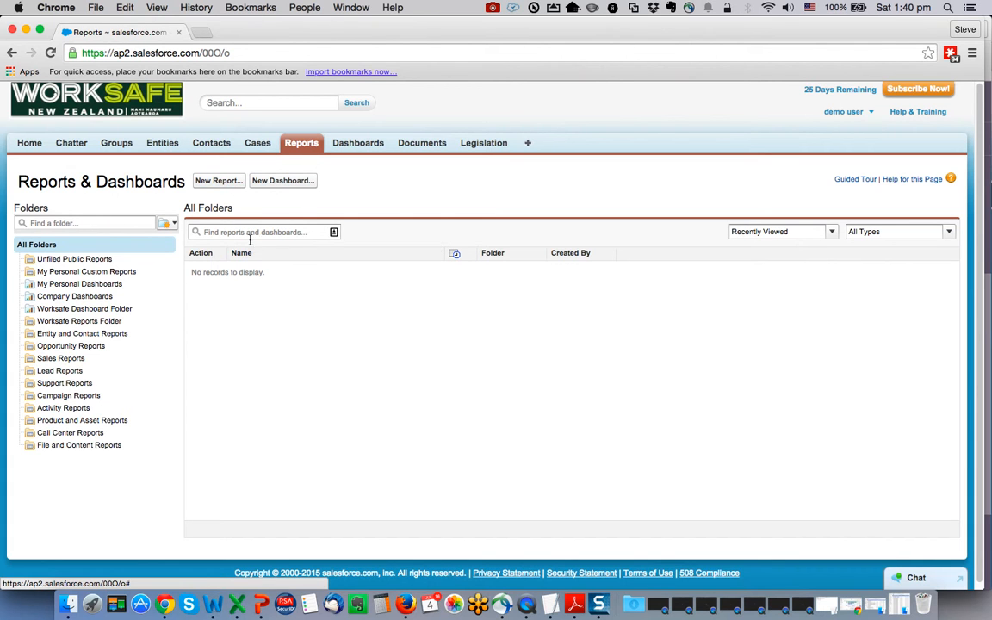
{"action": "left_click", "coordinate": [217, 182]}
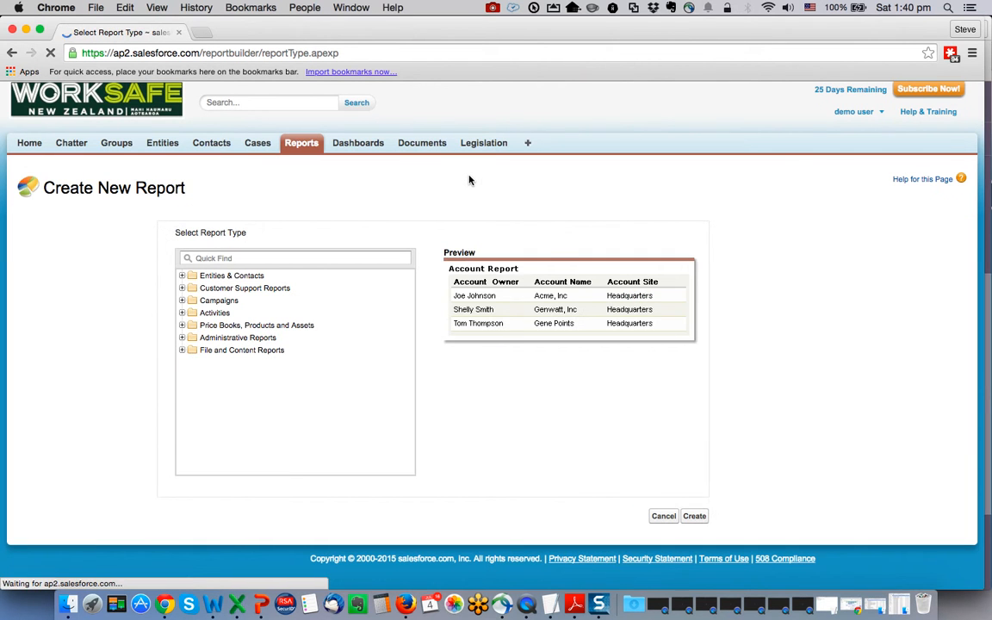
{"action": "left_click", "coordinate": [286, 257]}
{"action": "type", "text": "case"}
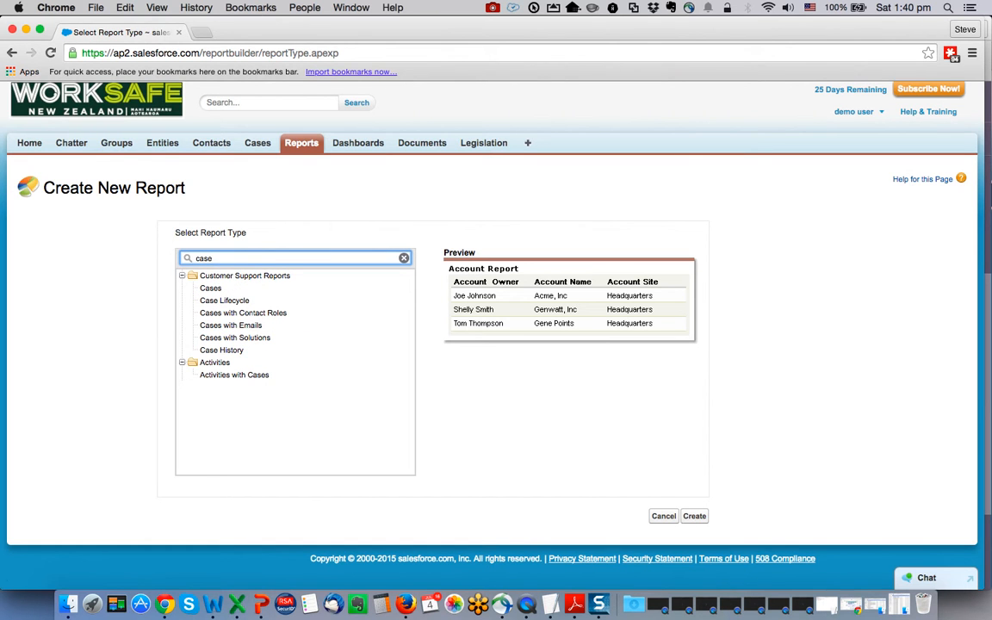
{"action": "left_click", "coordinate": [212, 288]}
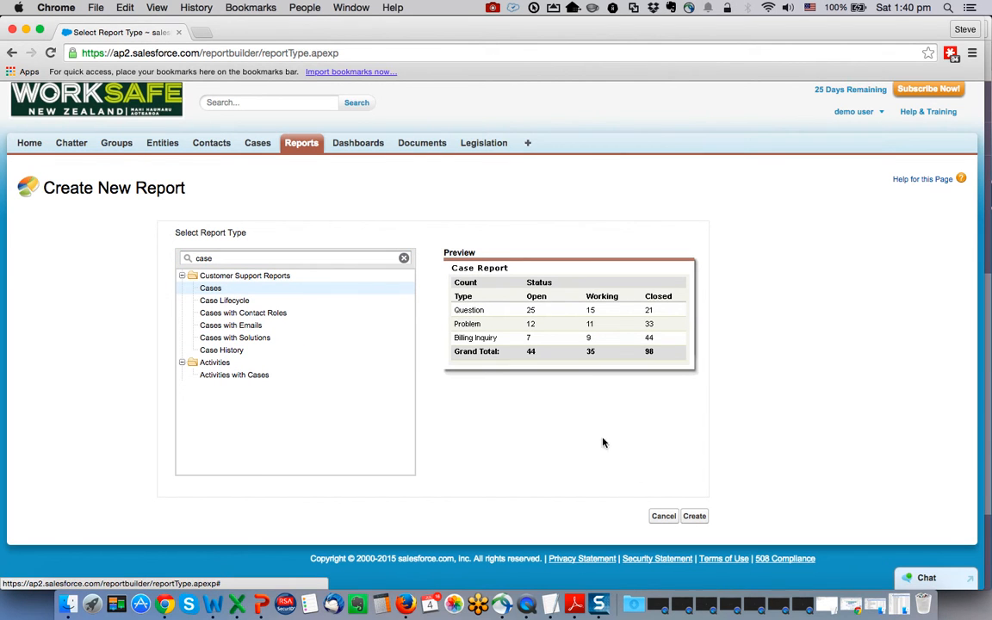
{"action": "left_click", "coordinate": [693, 514]}
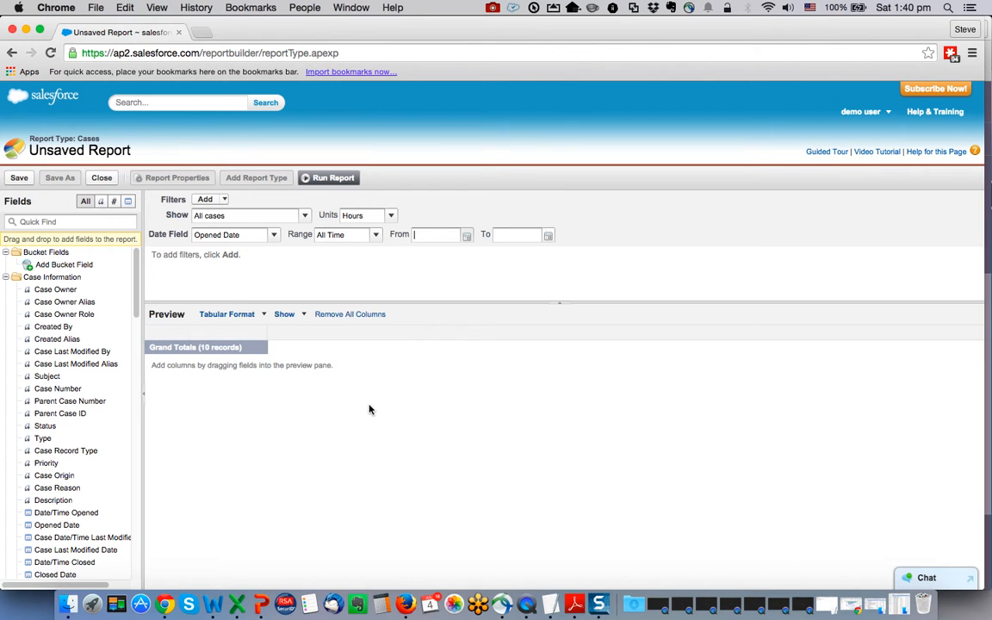
Step: Show record details in the report preview and remove the Age, Open and Closed columns
{"action": "left_click", "coordinate": [303, 315]}
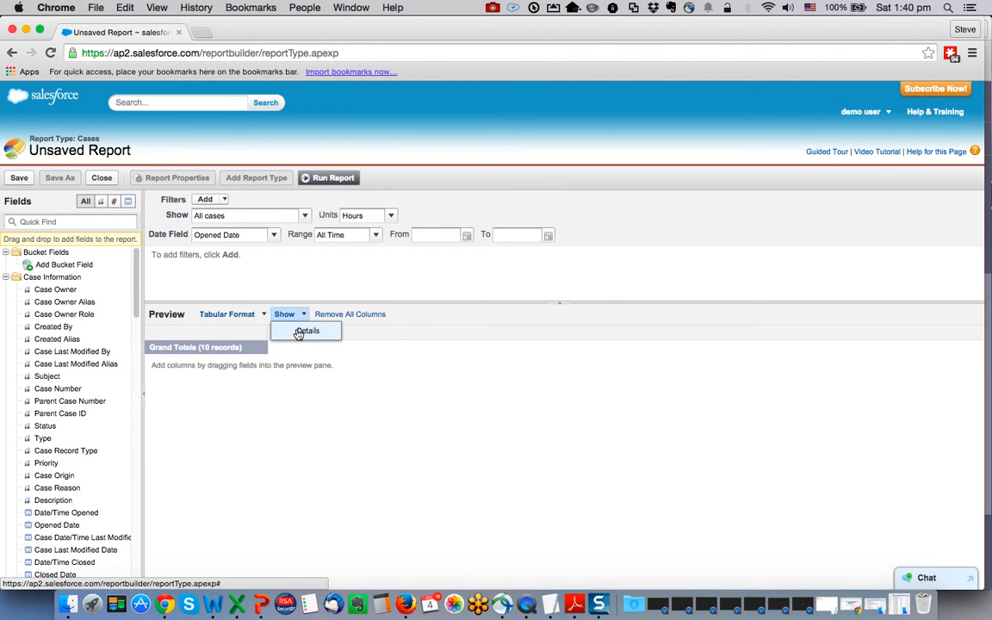
{"action": "left_click", "coordinate": [297, 331]}
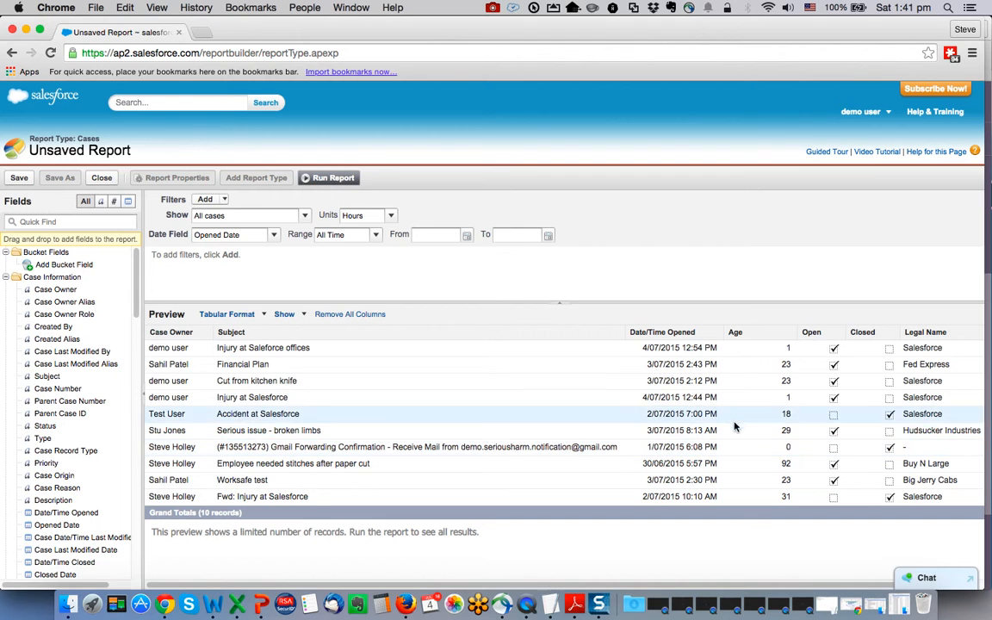
{"action": "left_click_drag", "start_coordinate": [739, 335], "coordinate": [23, 338]}
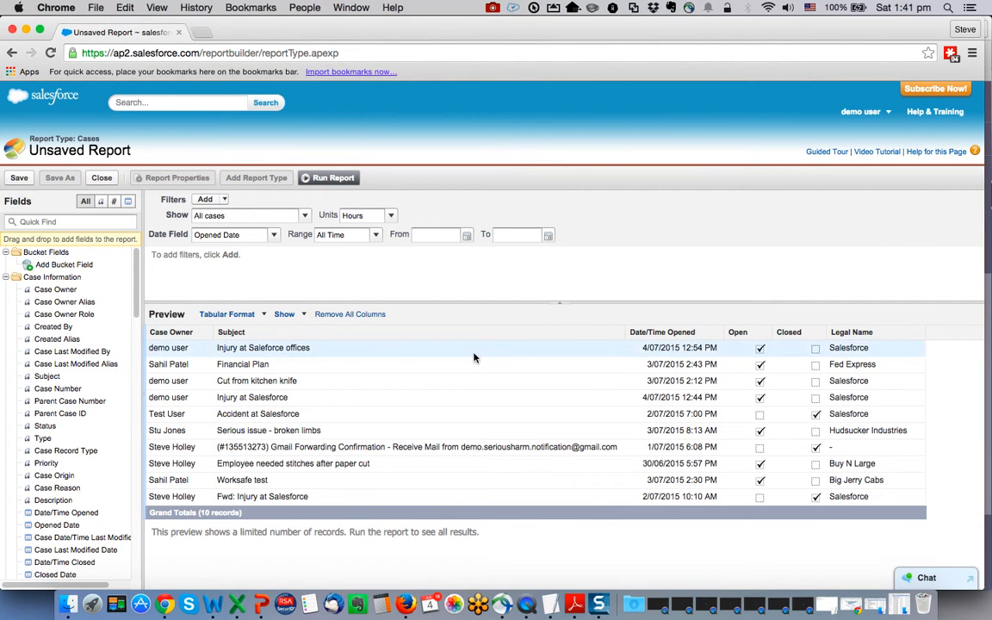
{"action": "left_click_drag", "start_coordinate": [738, 332], "coordinate": [56, 348]}
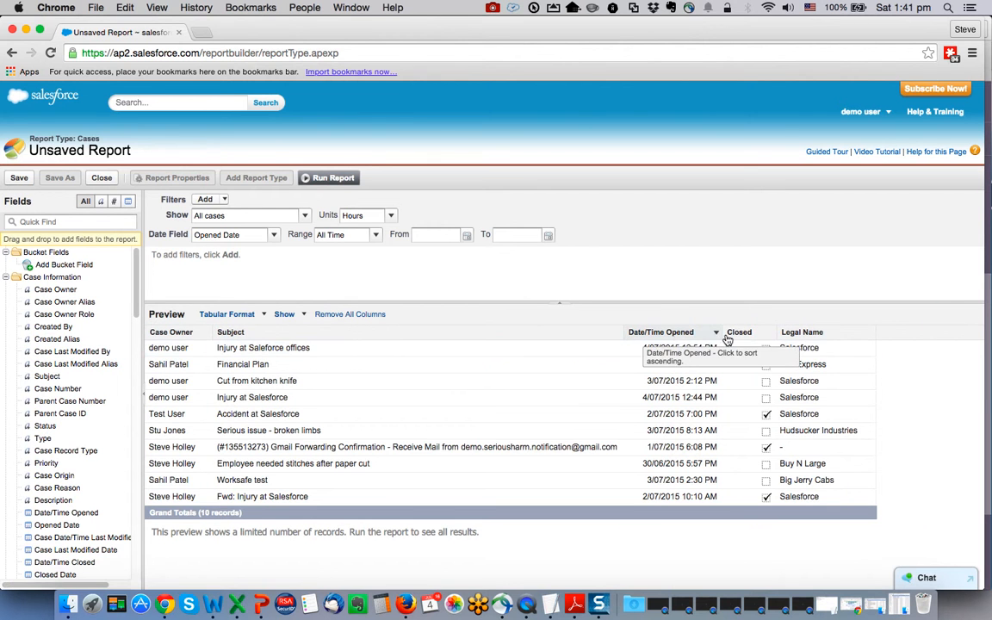
{"action": "left_click_drag", "start_coordinate": [737, 336], "coordinate": [62, 353]}
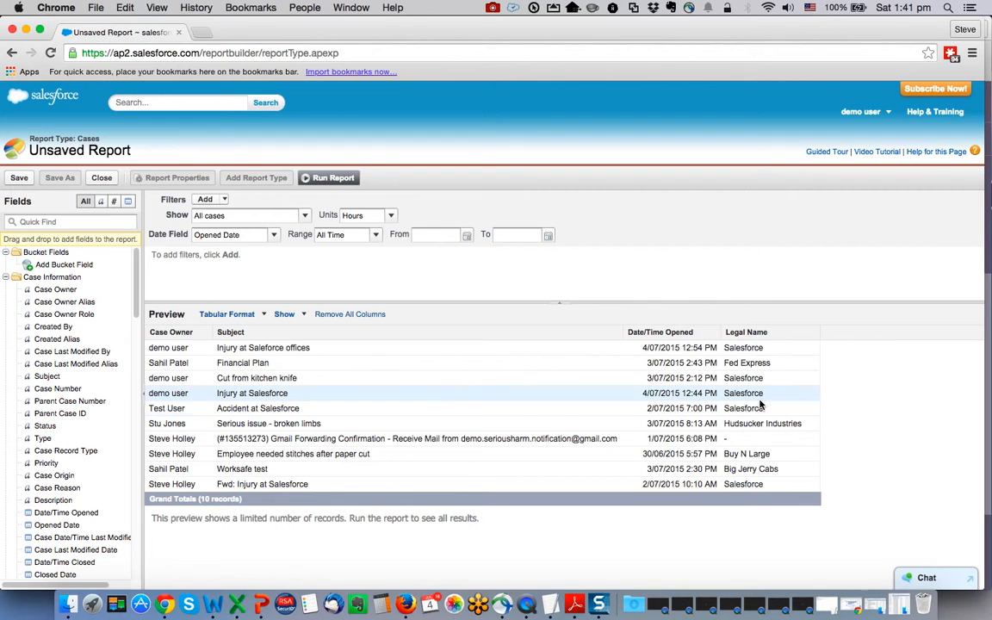
Step: Move the Legal Name column before Subject and add the Contact Name field directly after Legal Name
{"action": "left_click_drag", "start_coordinate": [754, 336], "coordinate": [217, 334]}
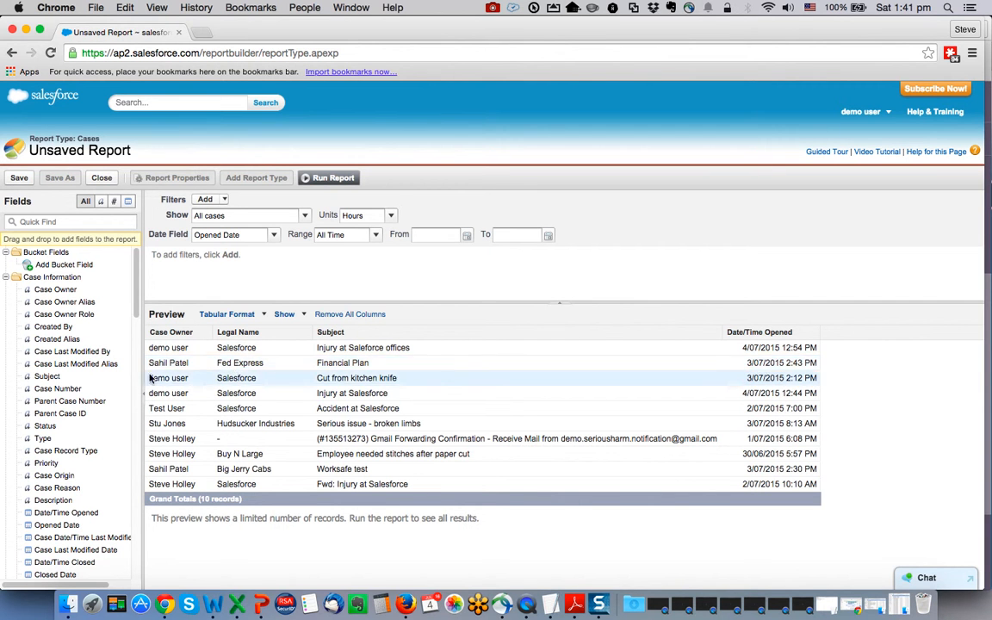
{"action": "left_click", "coordinate": [104, 221]}
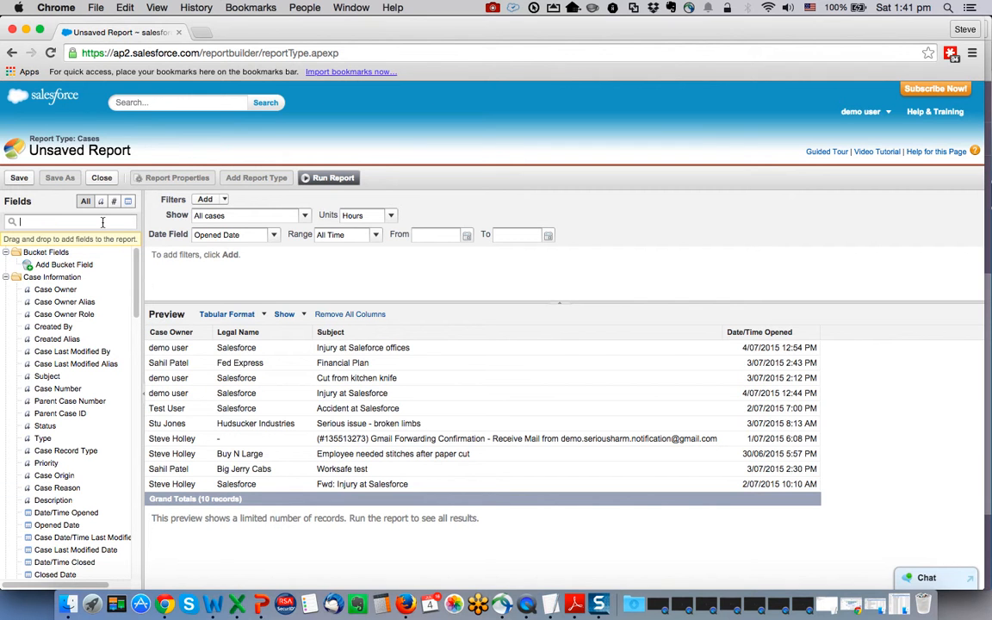
{"action": "type", "text": "cont"}
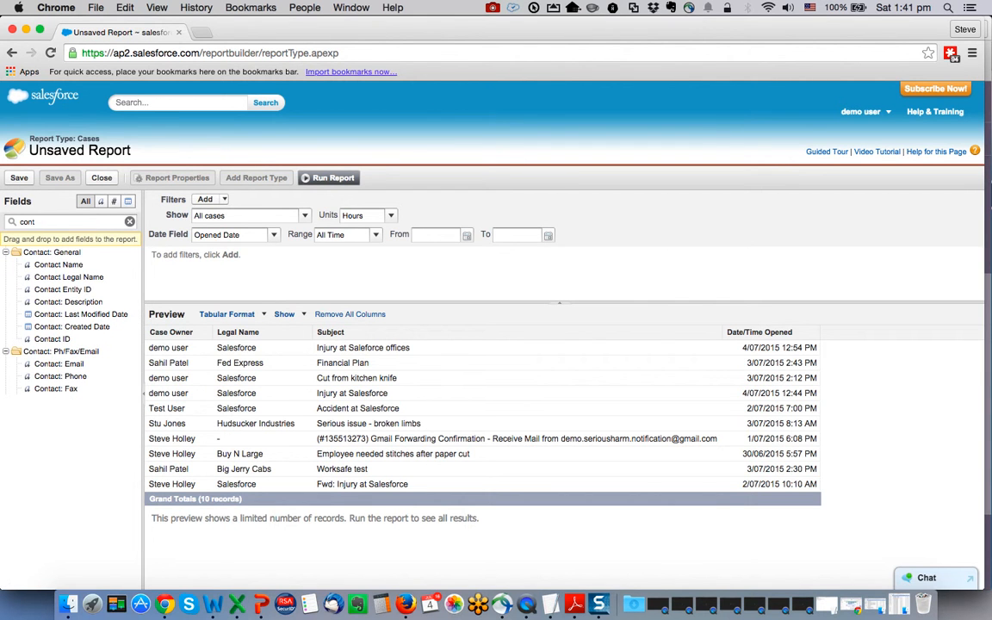
{"action": "mouse_move", "coordinate": [71, 267]}
{"action": "left_mouse_down"}
{"action": "mouse_move", "coordinate": [140, 310]}
{"action": "mouse_move", "coordinate": [261, 350]}
{"action": "mouse_move", "coordinate": [320, 334]}
{"action": "left_mouse_up"}
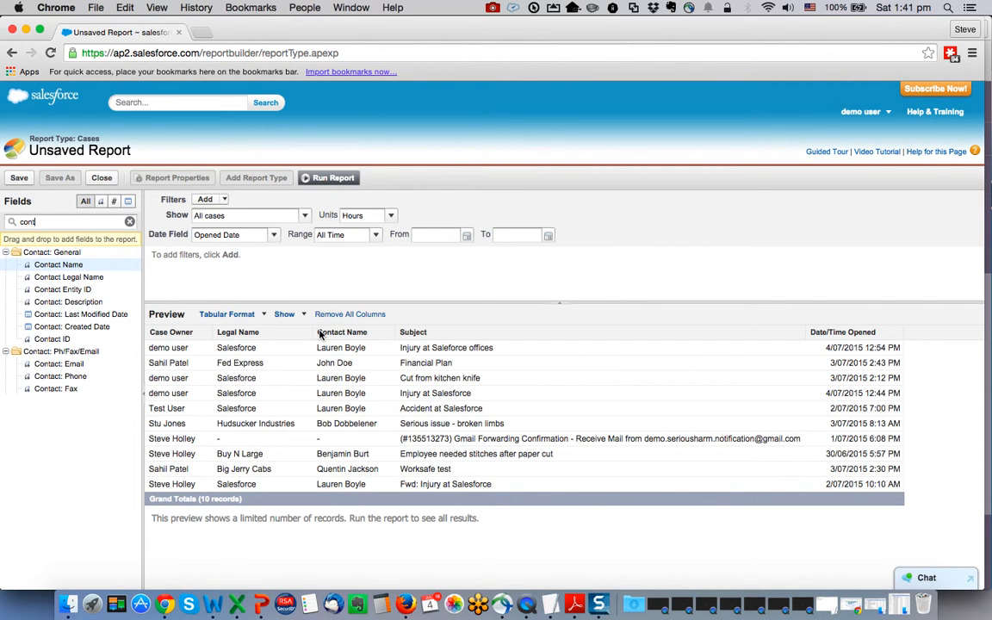
Step: Find the case Status field and add it as a column between Case Owner and Legal Name
{"action": "key", "text": "BackSpace"}
{"action": "key", "text": "BackSpace"}
{"action": "key", "text": "BackSpace"}
{"action": "key", "text": "BackSpace"}
{"action": "type", "text": "sta"}
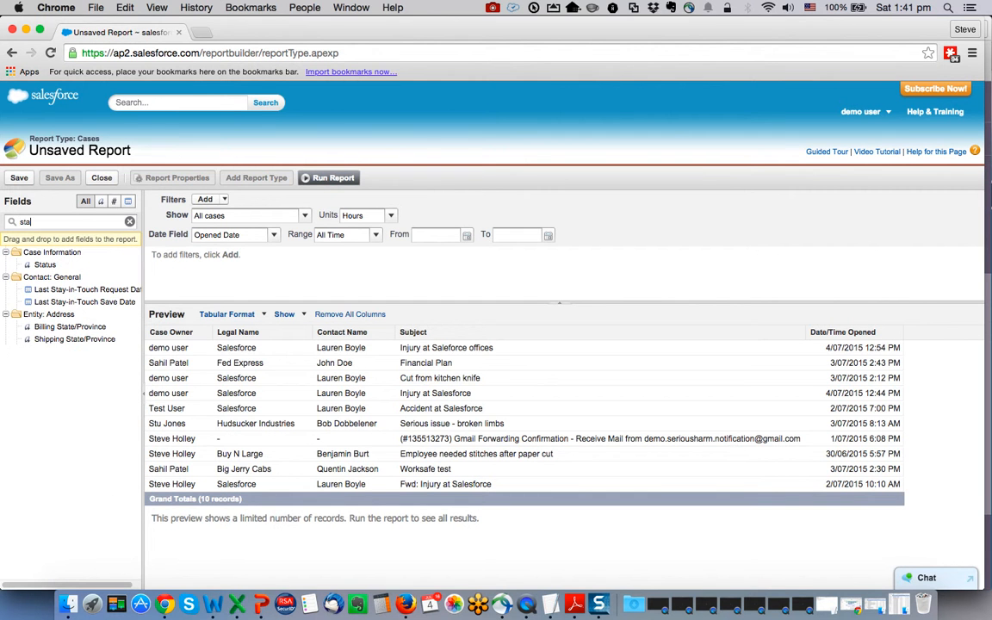
{"action": "left_click_drag", "start_coordinate": [45, 264], "coordinate": [219, 340]}
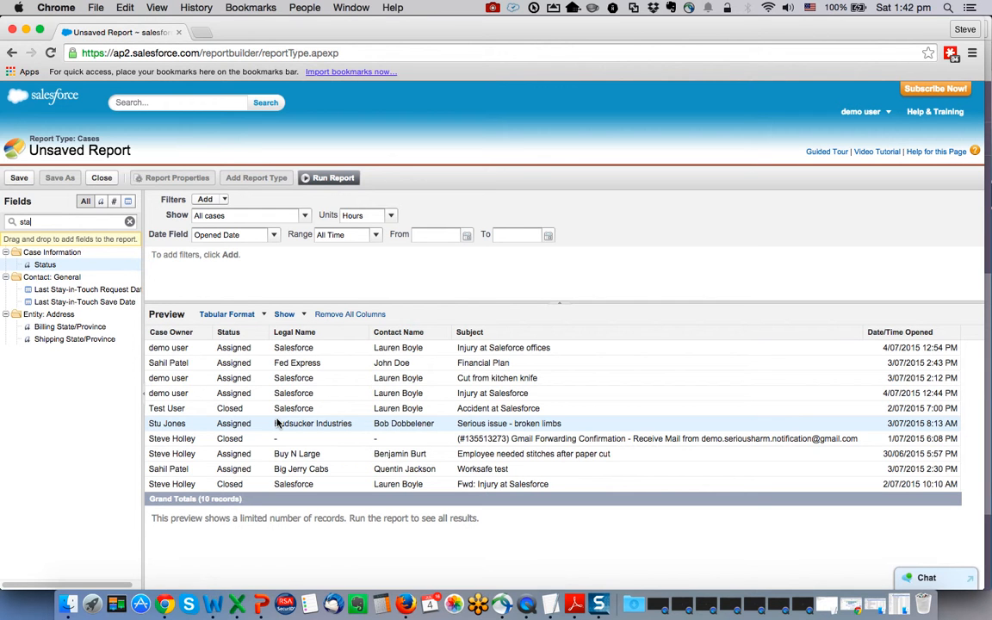
Step: Add a report filter on the case field Open so that it equals True
{"action": "left_click", "coordinate": [130, 223]}
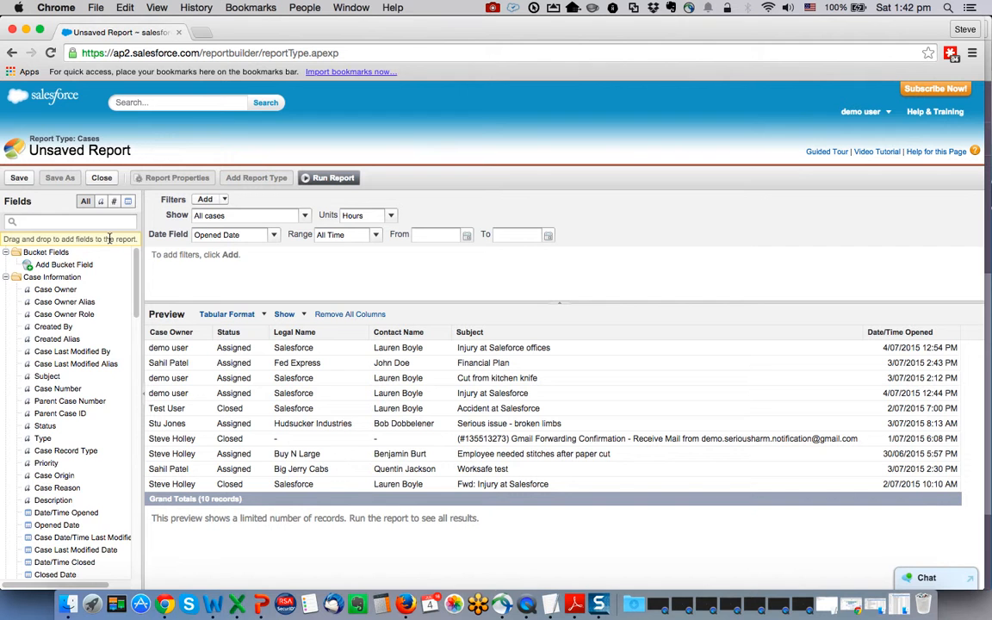
{"action": "type", "text": "#"}
{"action": "key", "text": "BackSpace"}
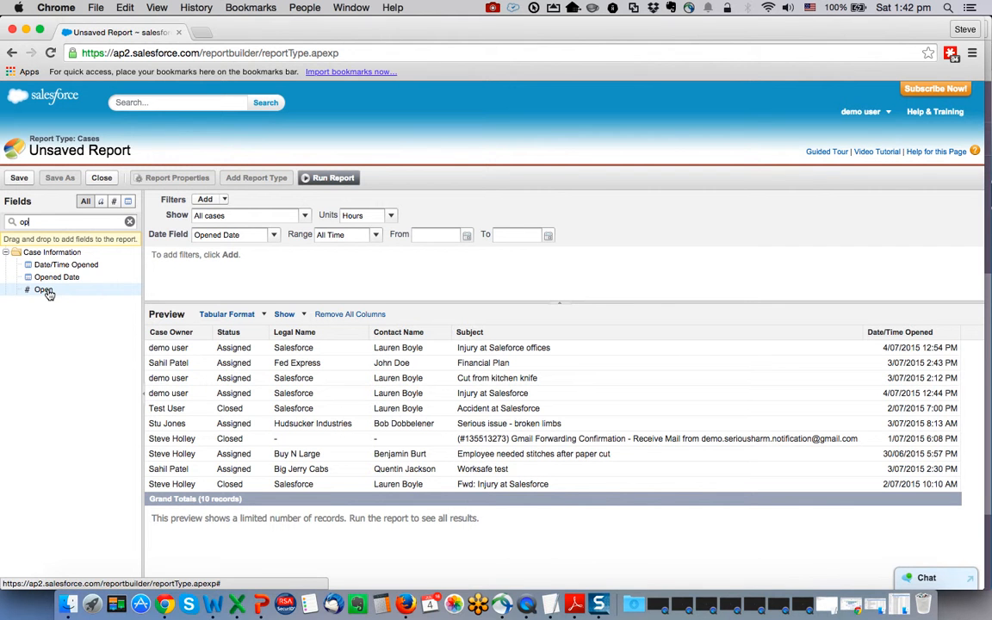
{"action": "left_click_drag", "start_coordinate": [49, 293], "coordinate": [233, 270]}
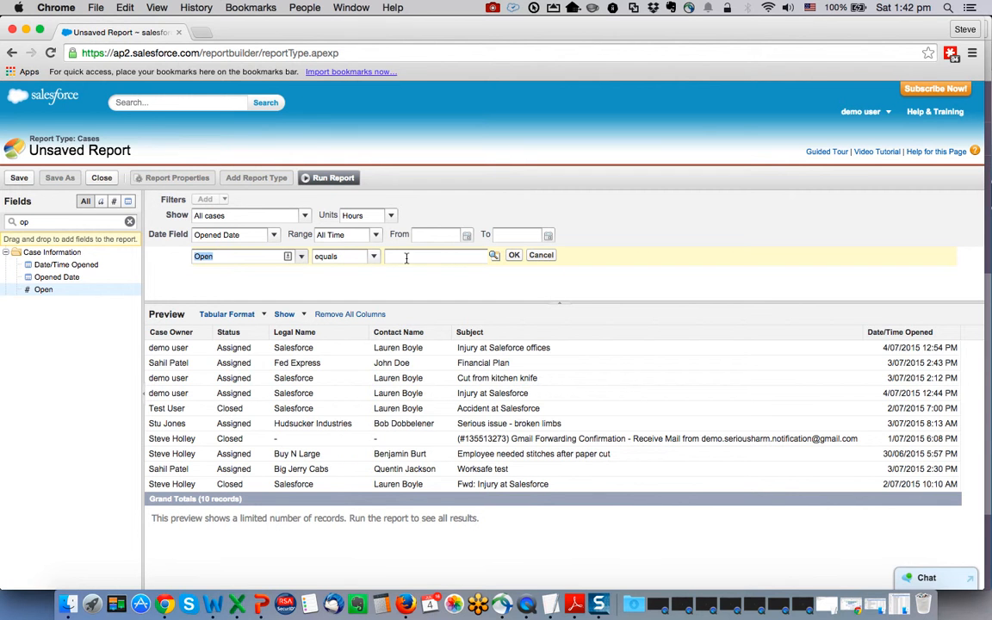
{"action": "left_click", "coordinate": [494, 256]}
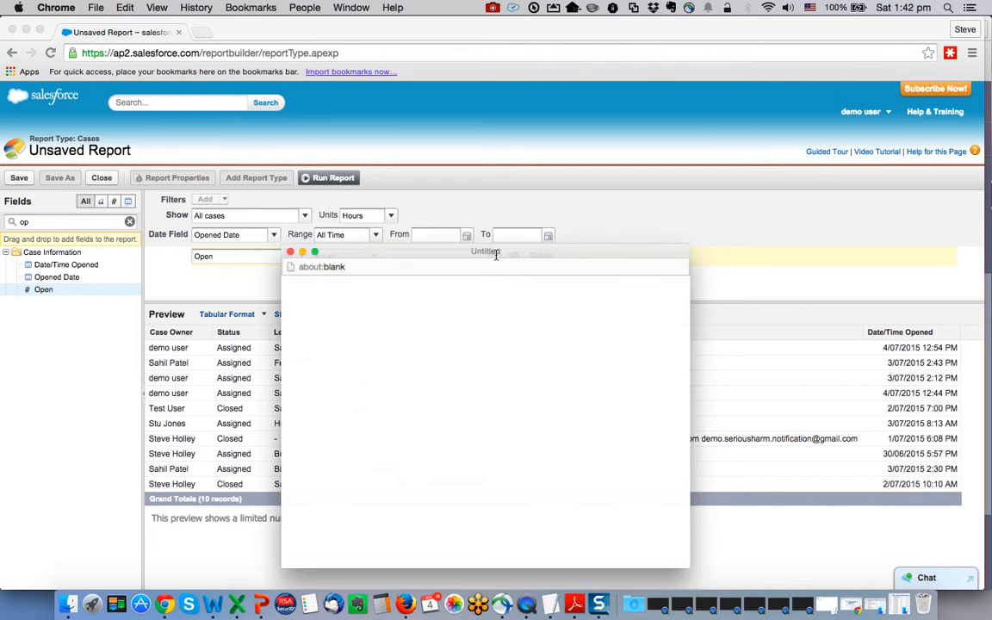
{"action": "left_click", "coordinate": [273, 346]}
{"action": "left_click", "coordinate": [487, 305]}
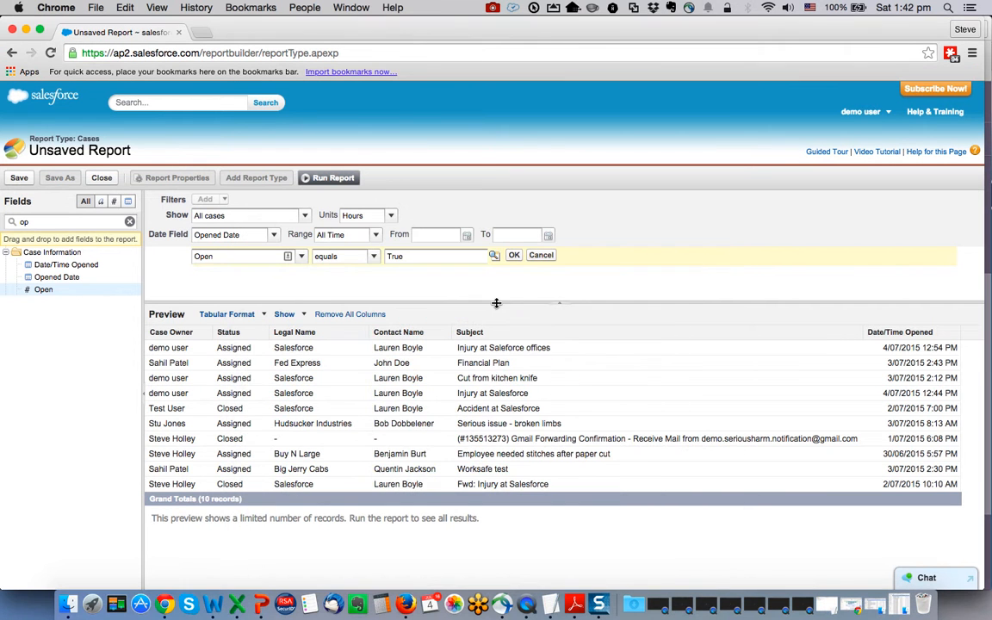
{"action": "left_click", "coordinate": [514, 256]}
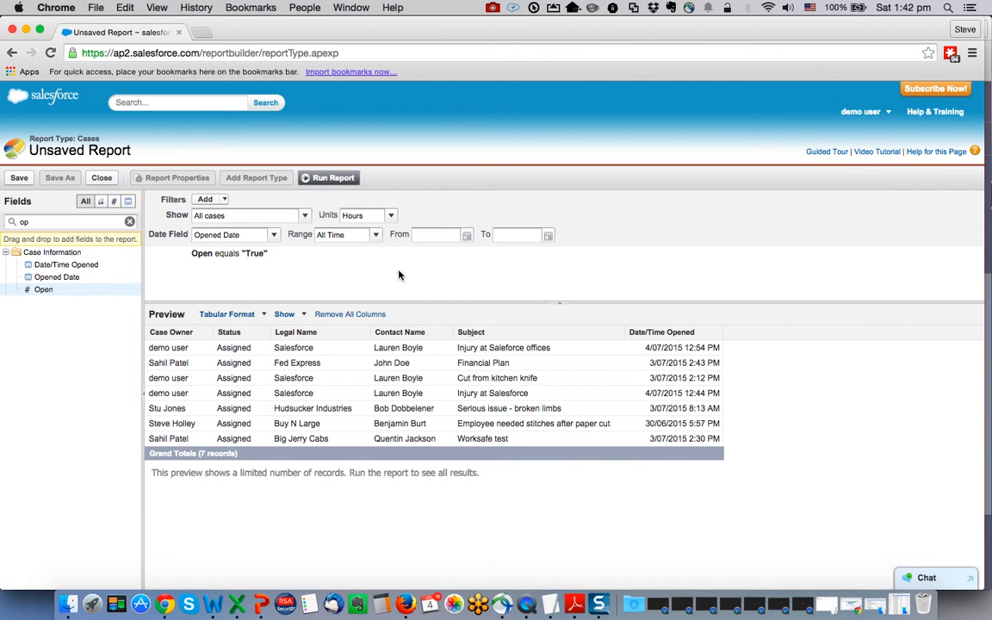
Step: Change the report to Summary Format and group the records by Case Owner, with Status as the second grouping level
{"action": "left_click", "coordinate": [264, 316]}
{"action": "left_click", "coordinate": [262, 349]}
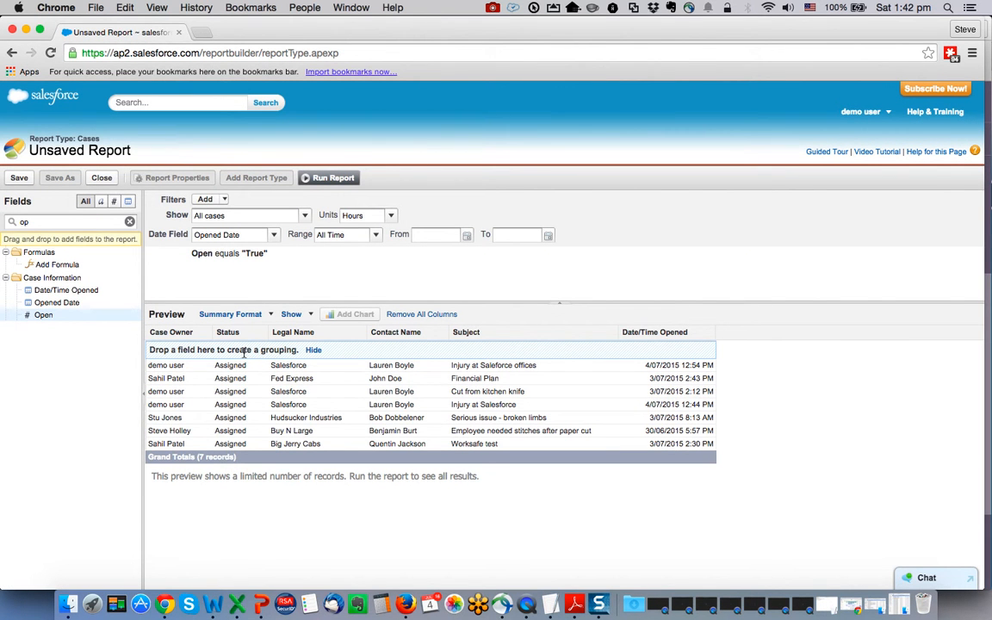
{"action": "mouse_move", "coordinate": [179, 334]}
{"action": "left_mouse_down"}
{"action": "mouse_move", "coordinate": [196, 365]}
{"action": "mouse_move", "coordinate": [177, 350]}
{"action": "left_mouse_up"}
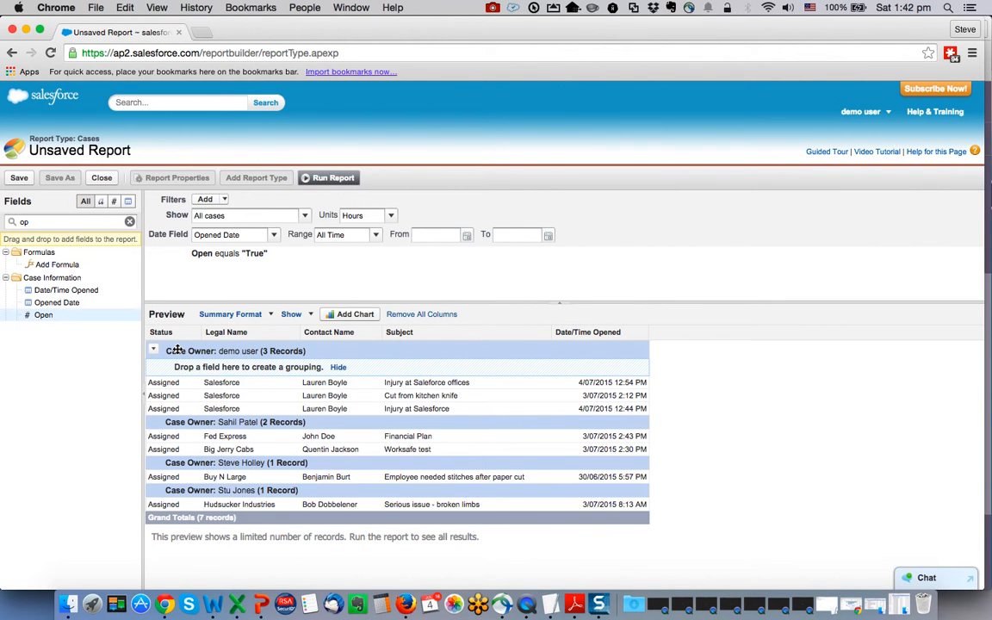
{"action": "left_click_drag", "start_coordinate": [177, 334], "coordinate": [190, 365]}
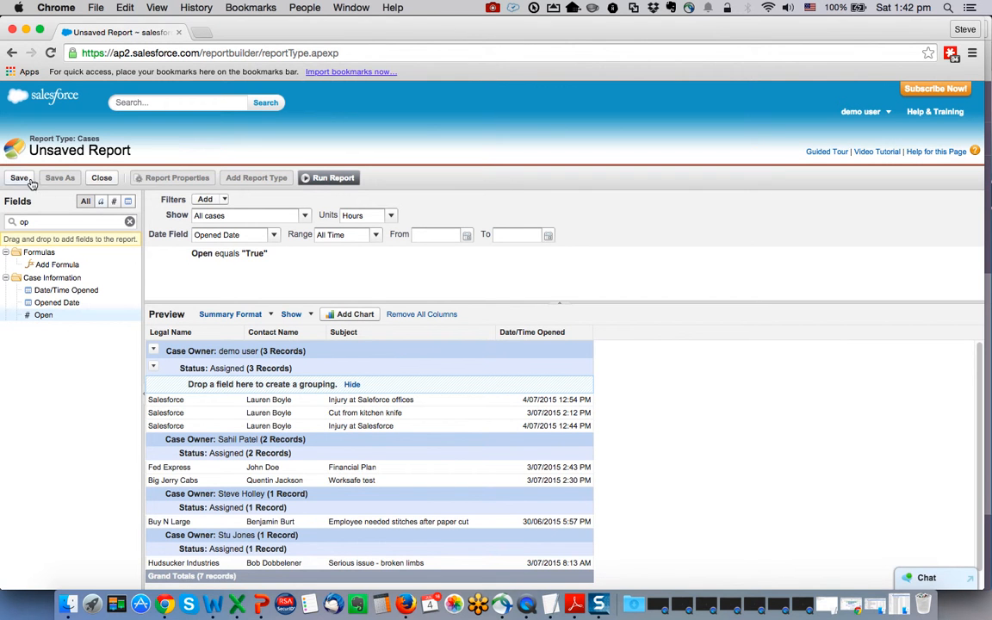
Step: Save the report as "Sample Case Report" in the My Personal Custom Reports folder
{"action": "left_click", "coordinate": [20, 179]}
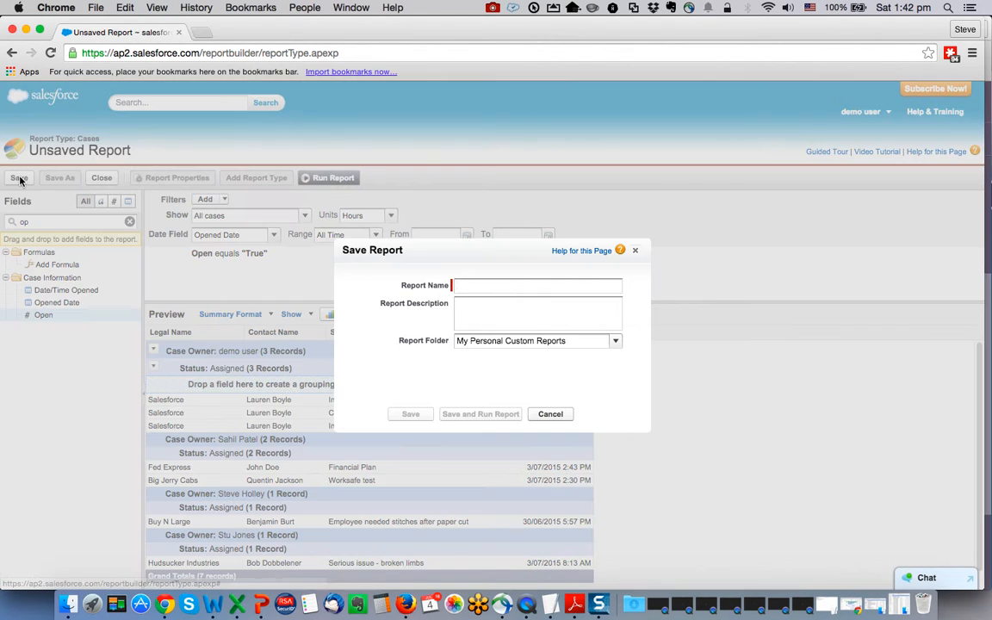
{"action": "type", "text": "Sa"}
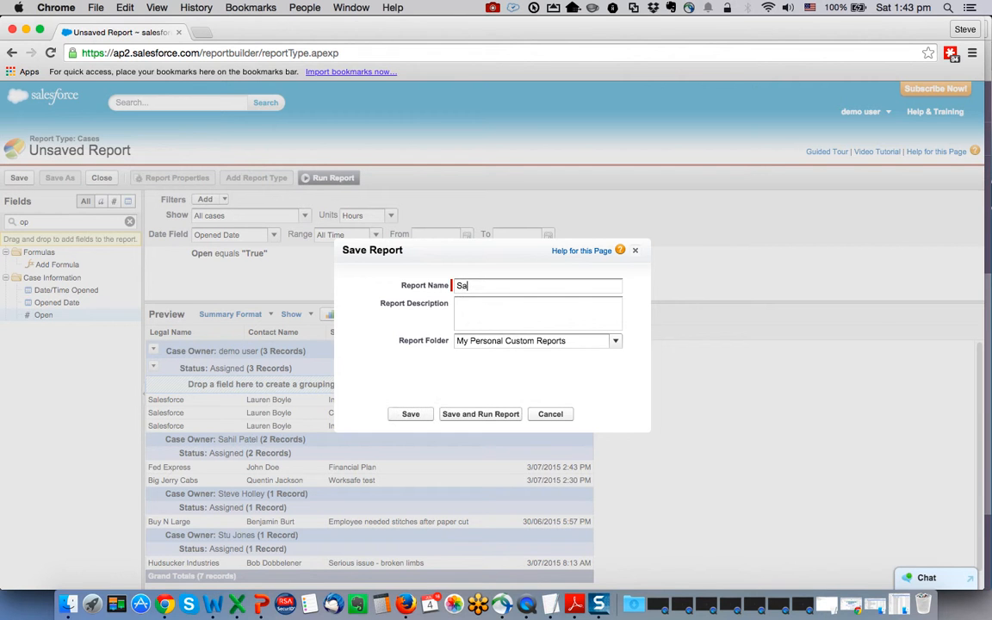
{"action": "type", "text": "mple Case Report"}
{"action": "left_click", "coordinate": [617, 341]}
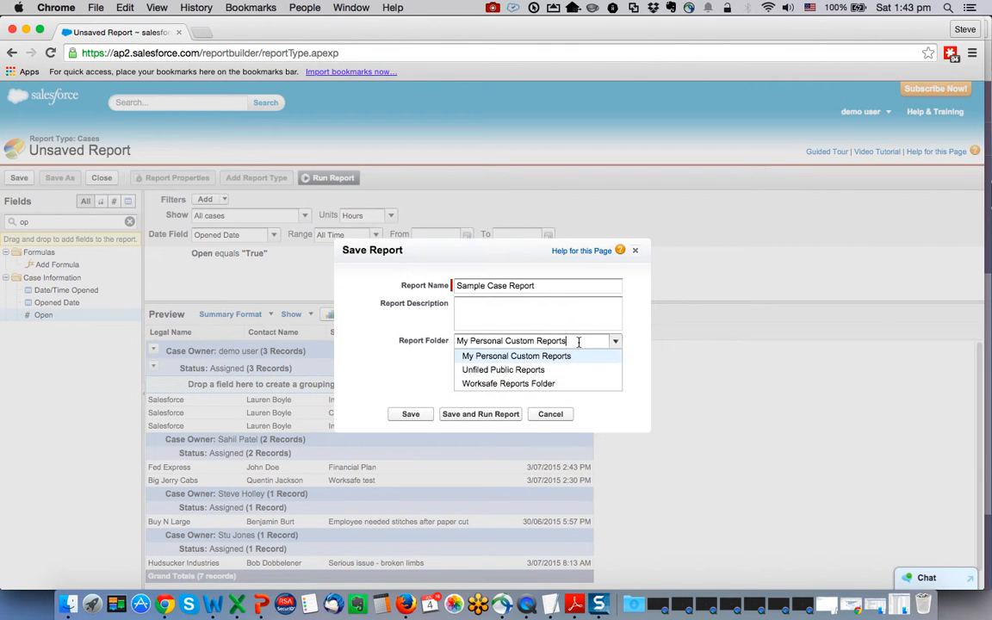
{"action": "left_click", "coordinate": [413, 414]}
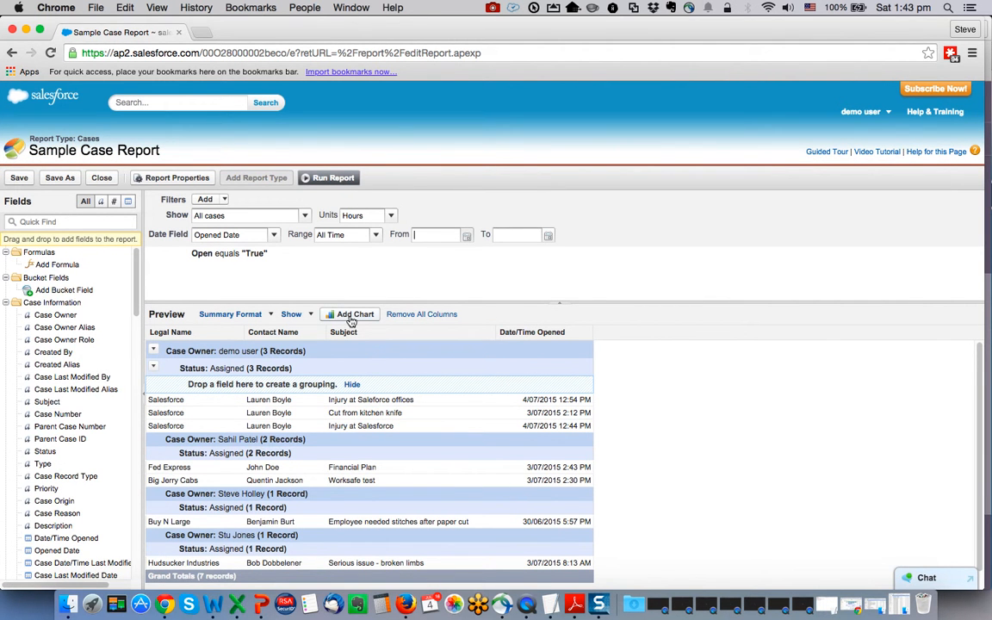
Step: Start a chart for the report as a vertical column chart of Record Count by Case Owner
{"action": "left_click", "coordinate": [353, 315]}
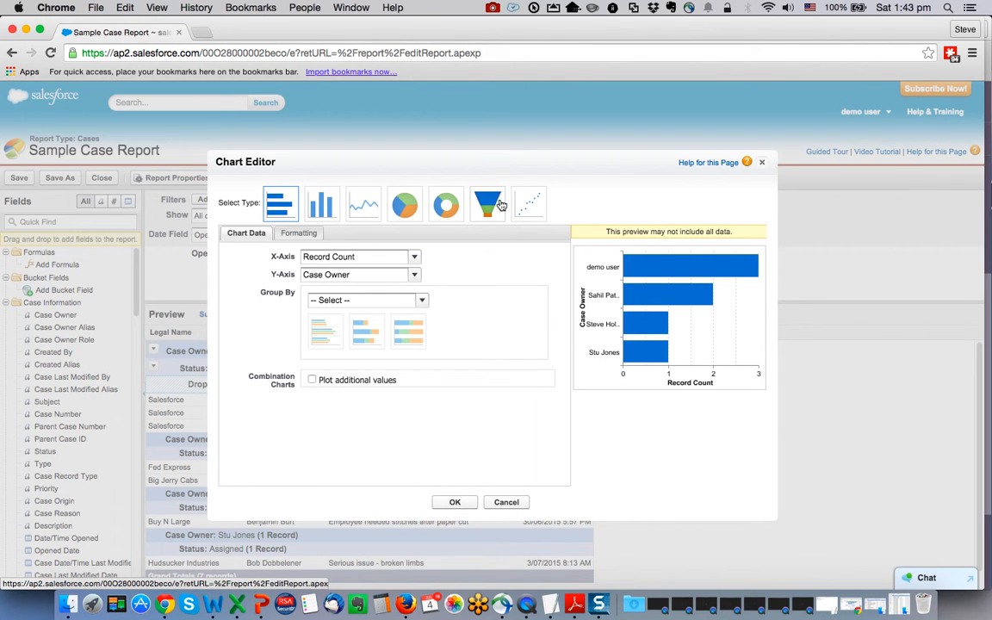
{"action": "left_click", "coordinate": [321, 210]}
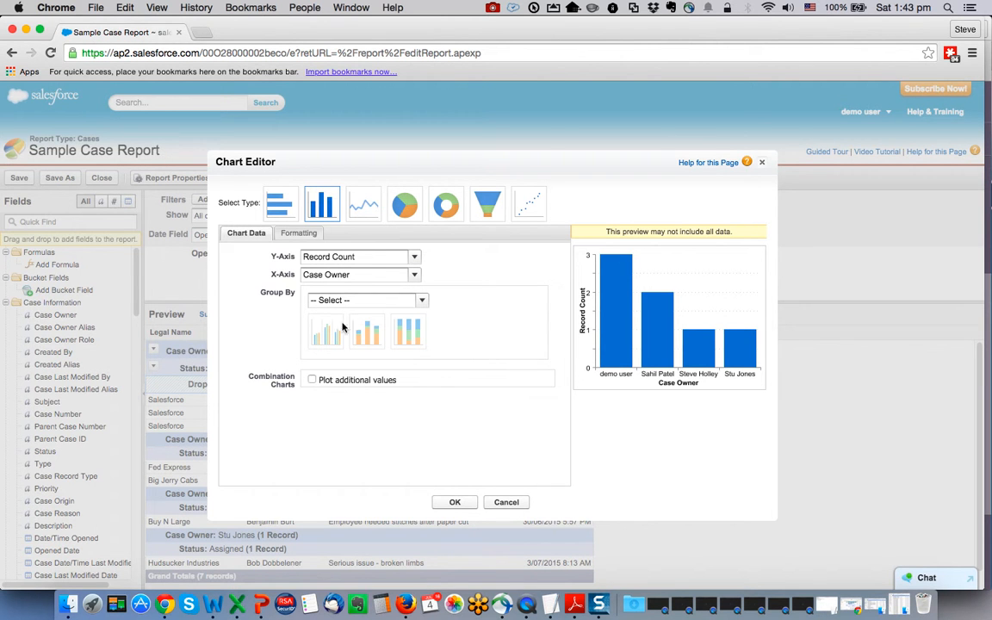
Step: Try grouping the chart by Status with stacked columns, and reset the grouping to no selection
{"action": "left_click", "coordinate": [421, 301]}
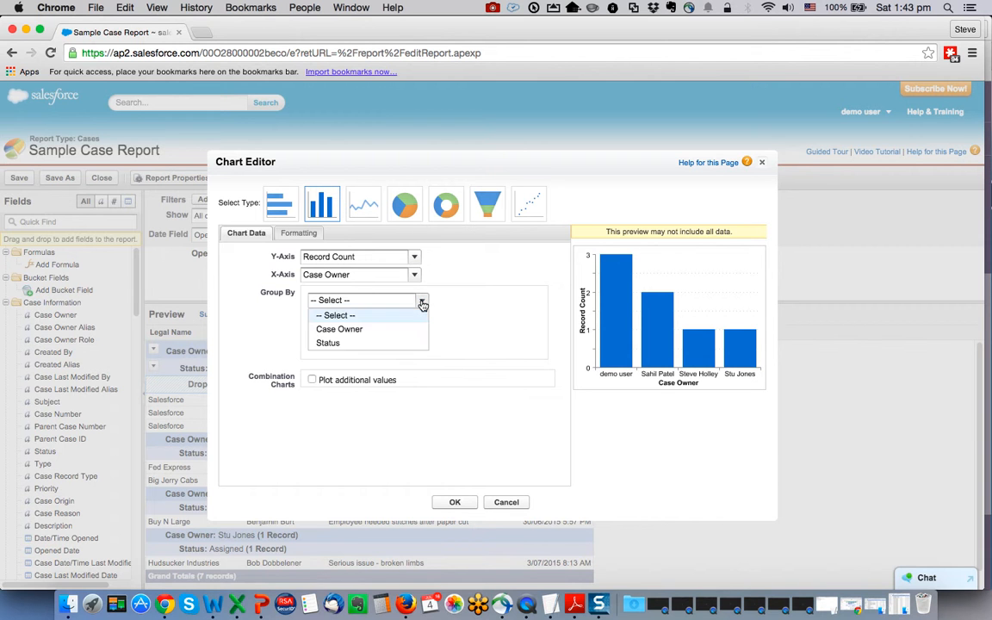
{"action": "left_click", "coordinate": [341, 343]}
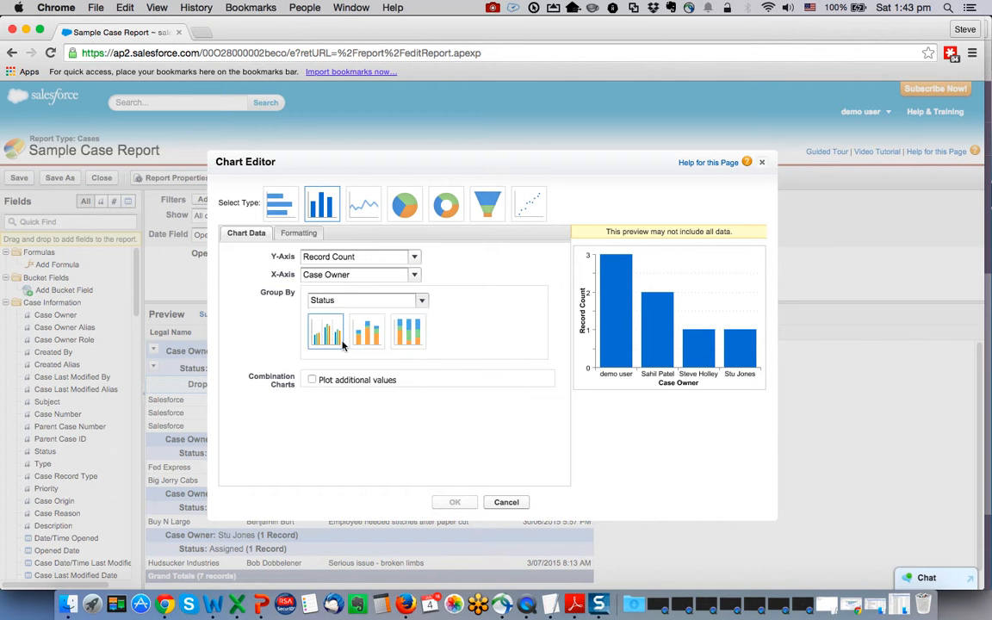
{"action": "left_click", "coordinate": [367, 338]}
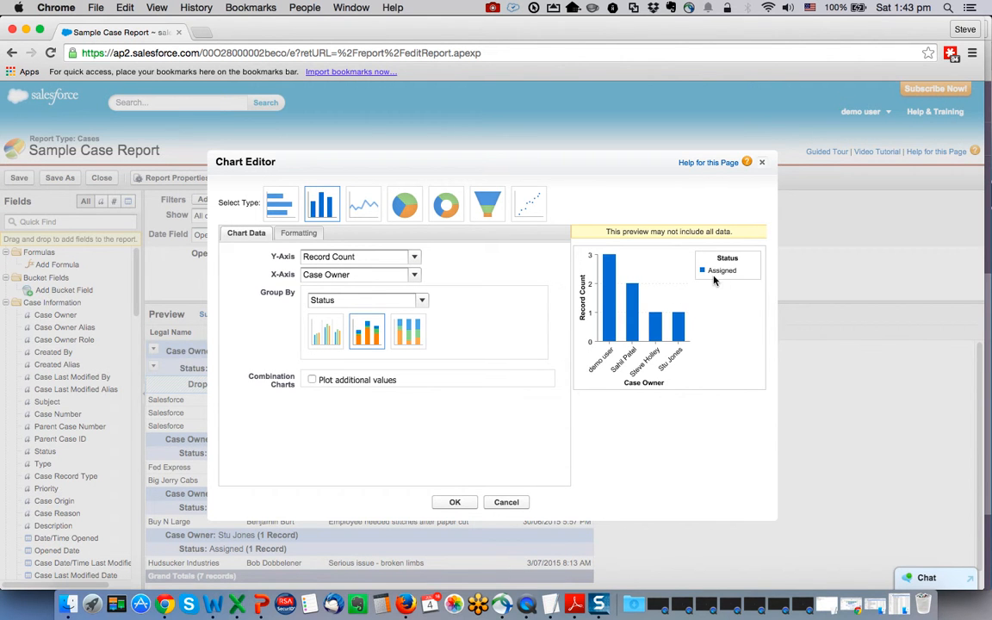
{"action": "left_click", "coordinate": [418, 301]}
{"action": "left_click", "coordinate": [376, 315]}
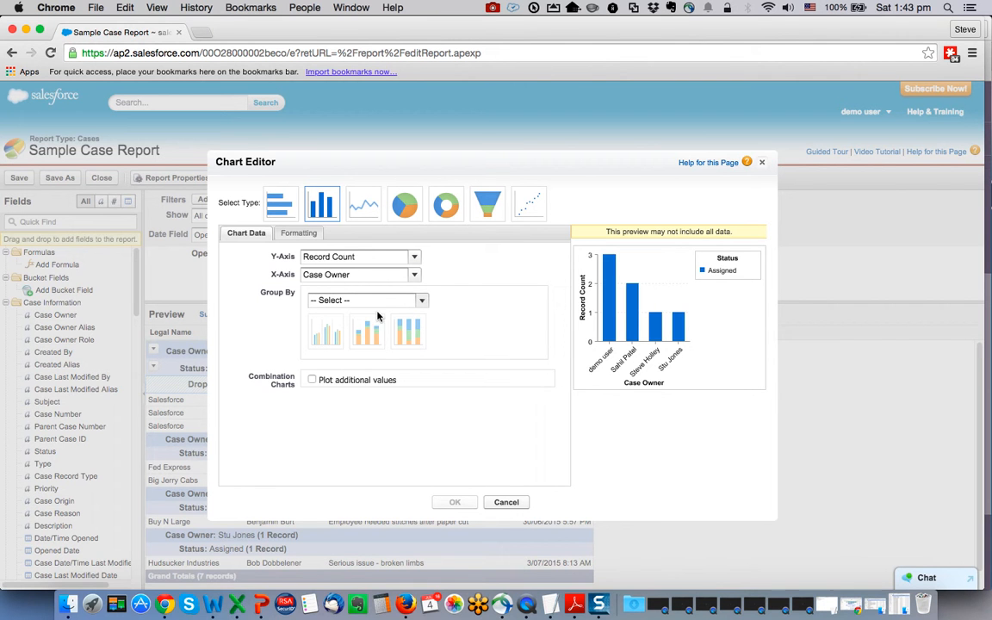
Step: Title the chart "Open Cases by Owner", enable hover in its data labels, and add it to the report
{"action": "left_click", "coordinate": [301, 233]}
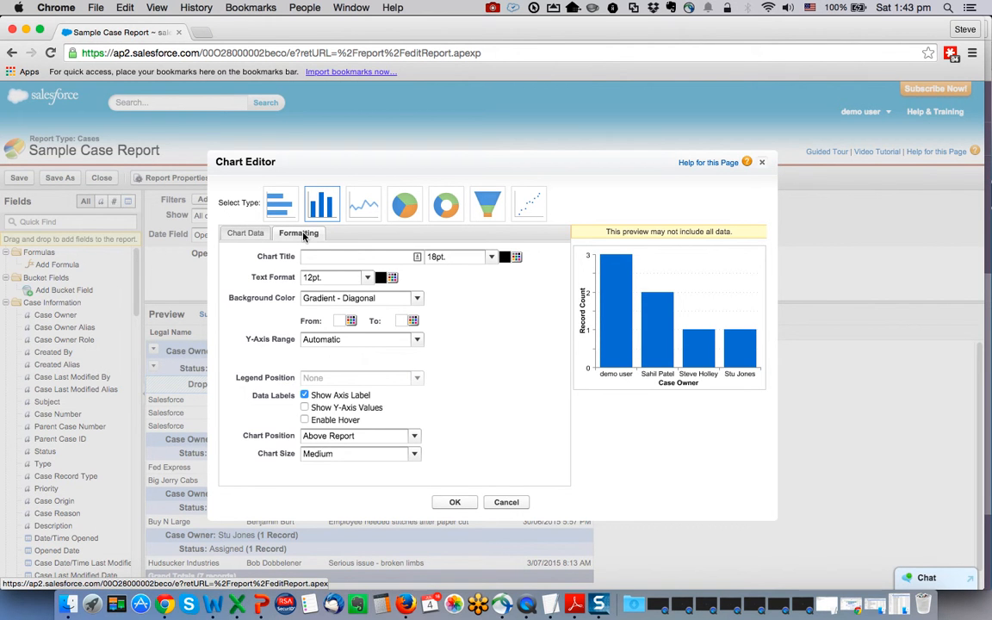
{"action": "left_click", "coordinate": [319, 256]}
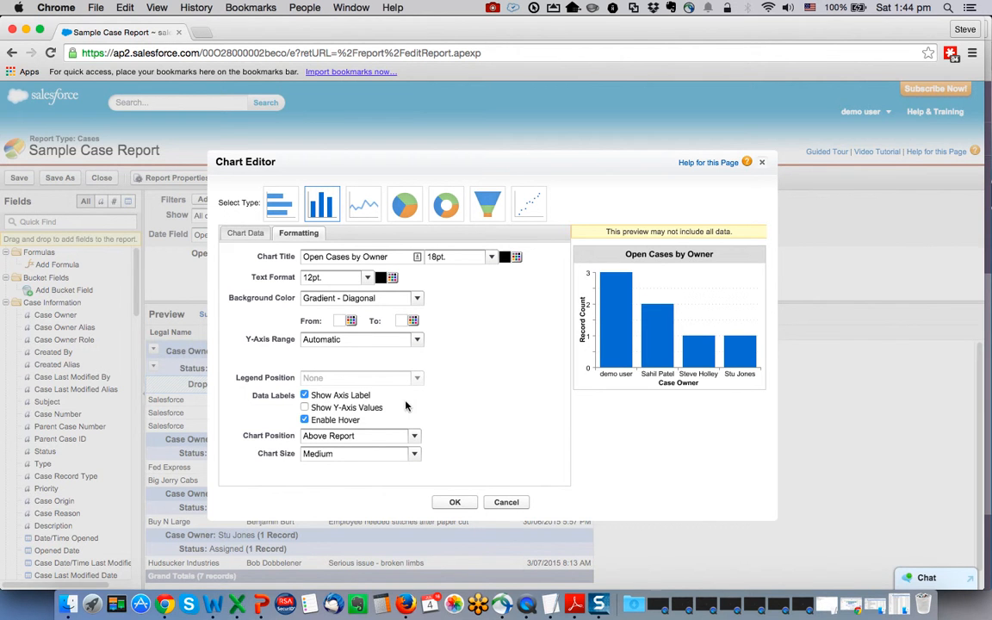
{"action": "left_click", "coordinate": [457, 502]}
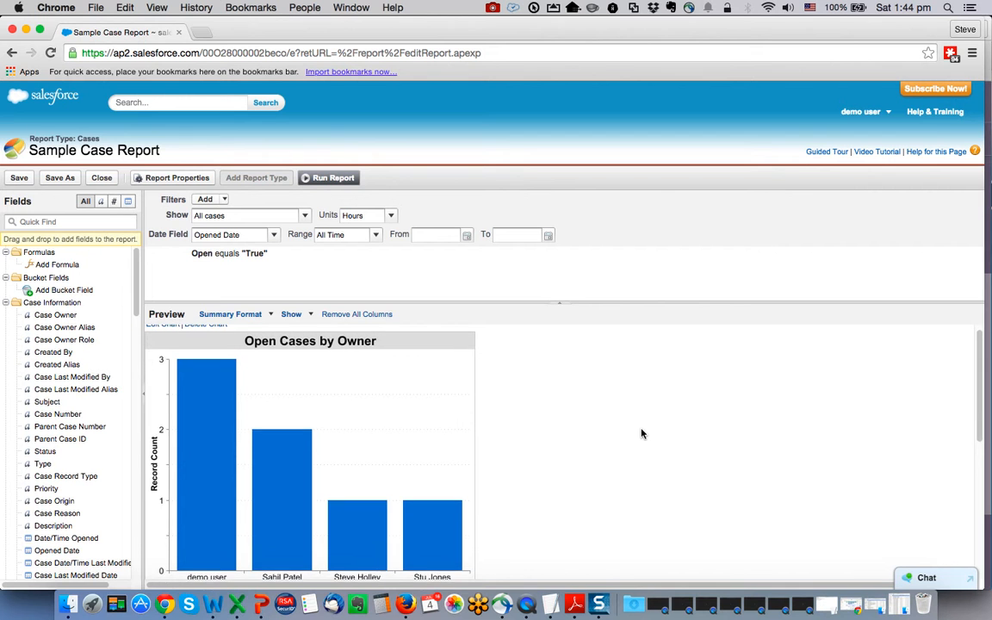
Step: Save the report with its new chart and run it
{"action": "scroll", "coordinate": [641, 433], "scroll_direction": "down", "scroll_amount": 5}
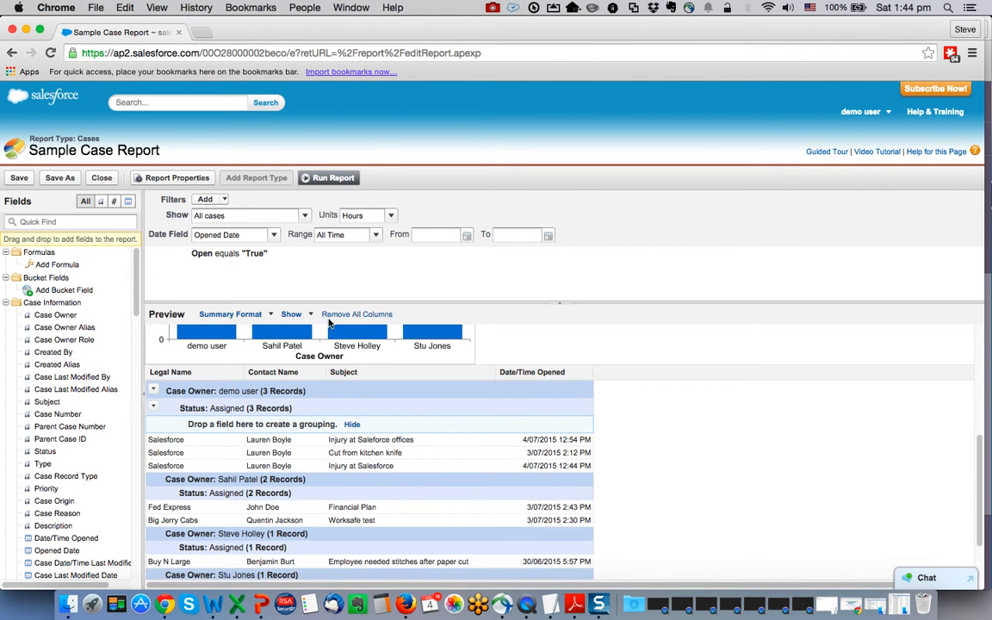
{"action": "left_click", "coordinate": [19, 179]}
{"action": "left_click", "coordinate": [329, 180]}
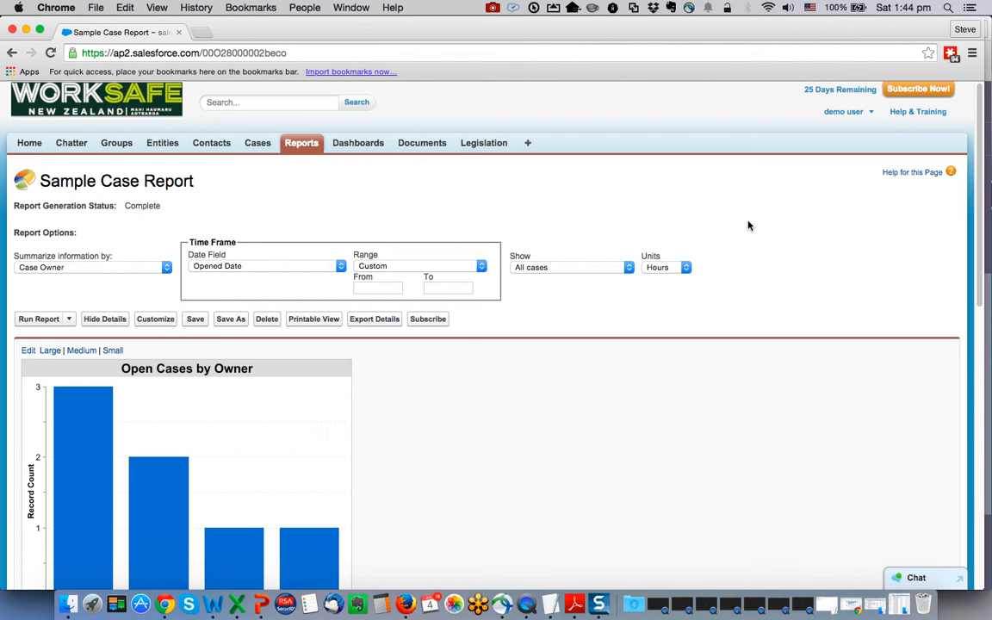
Step: Review the report's chart and grouped records, view the case "Injury at Saleforce offices", and return to the report
{"action": "scroll", "coordinate": [755, 223], "scroll_direction": "down", "scroll_amount": 2}
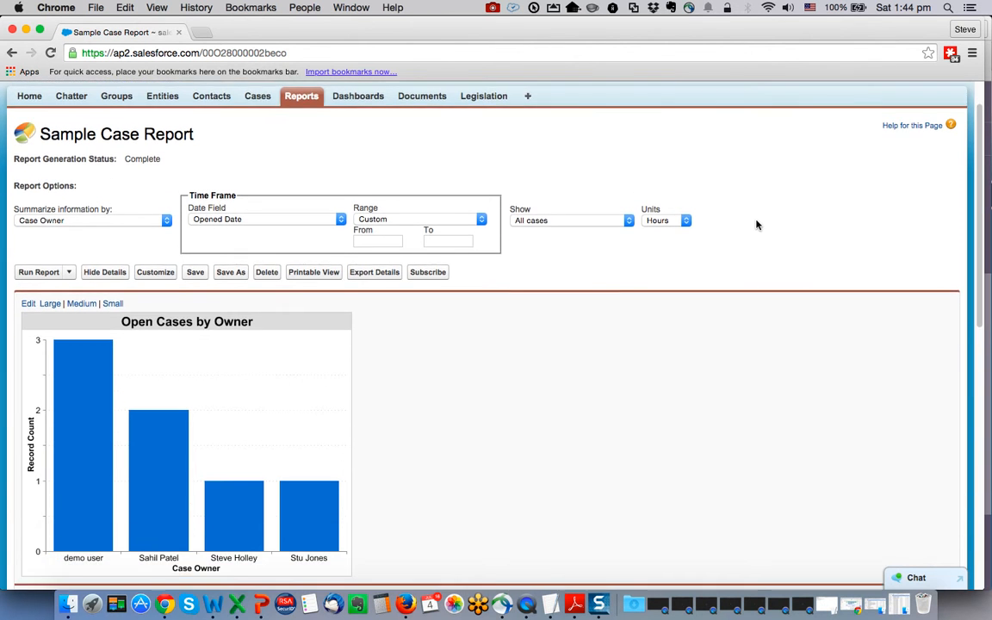
{"action": "scroll", "coordinate": [756, 225], "scroll_direction": "down", "scroll_amount": 10}
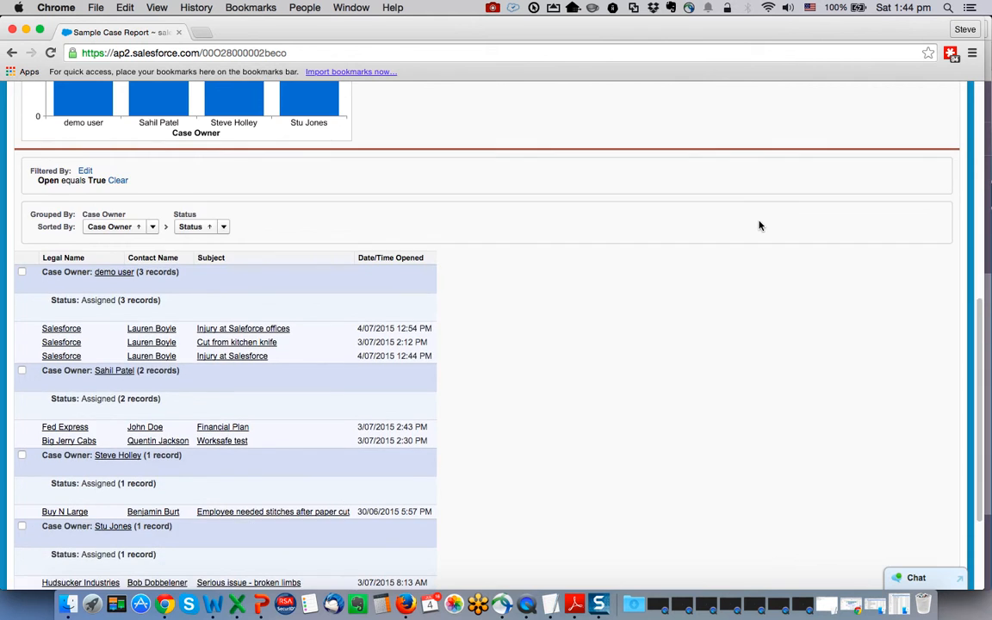
{"action": "scroll", "coordinate": [759, 225], "scroll_direction": "down", "scroll_amount": 4}
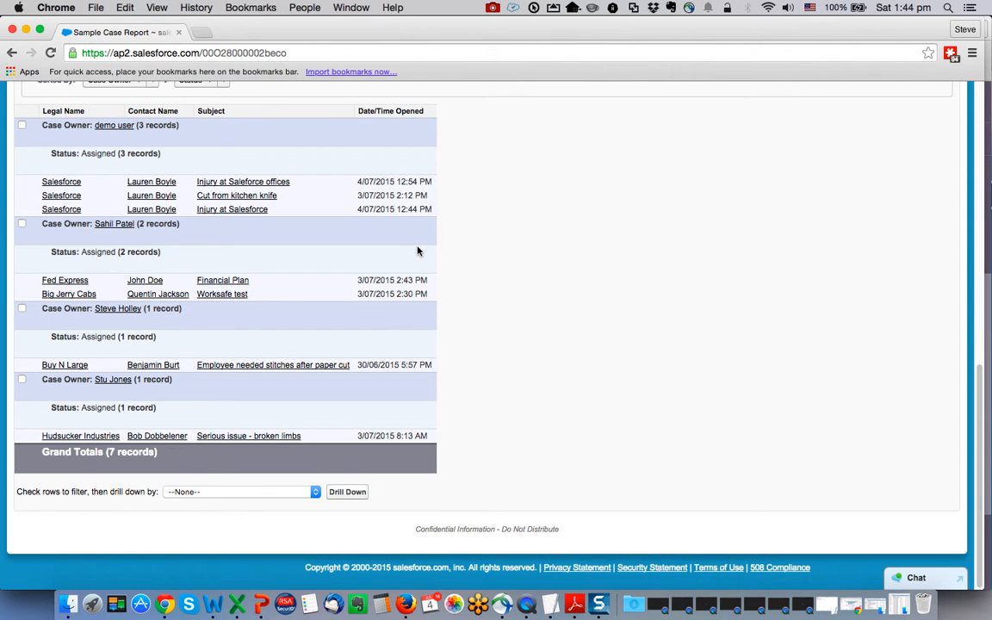
{"action": "left_click", "coordinate": [248, 183]}
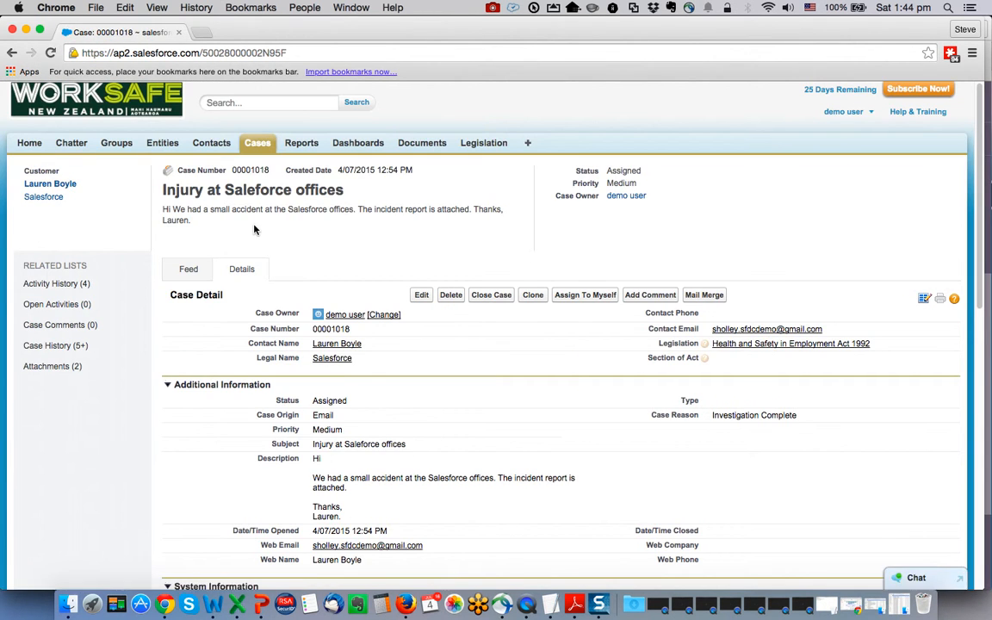
{"action": "left_click", "coordinate": [12, 53]}
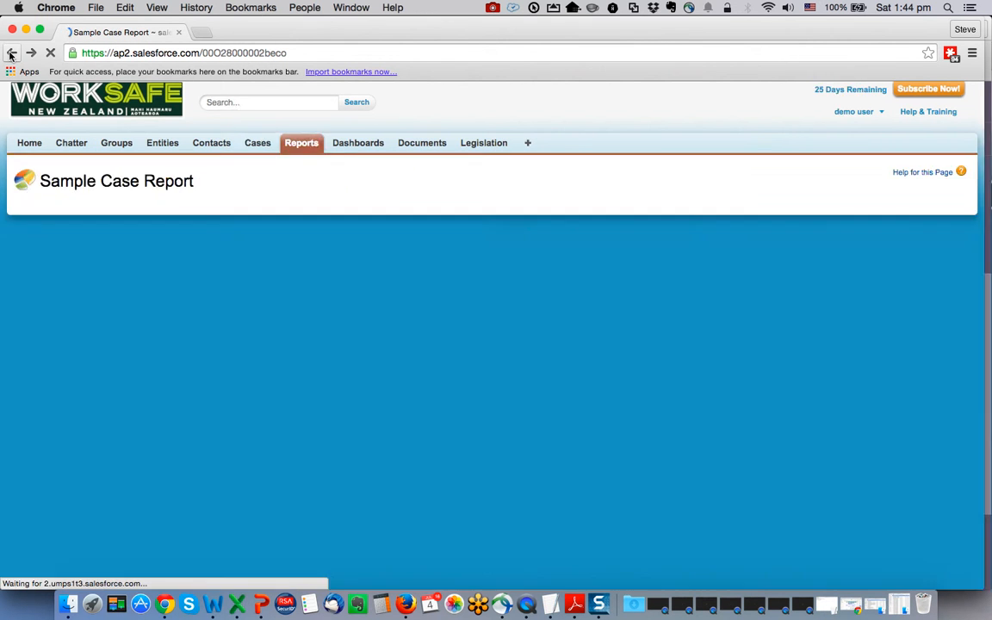
{"action": "scroll", "coordinate": [527, 254], "scroll_direction": "up", "scroll_amount": 7}
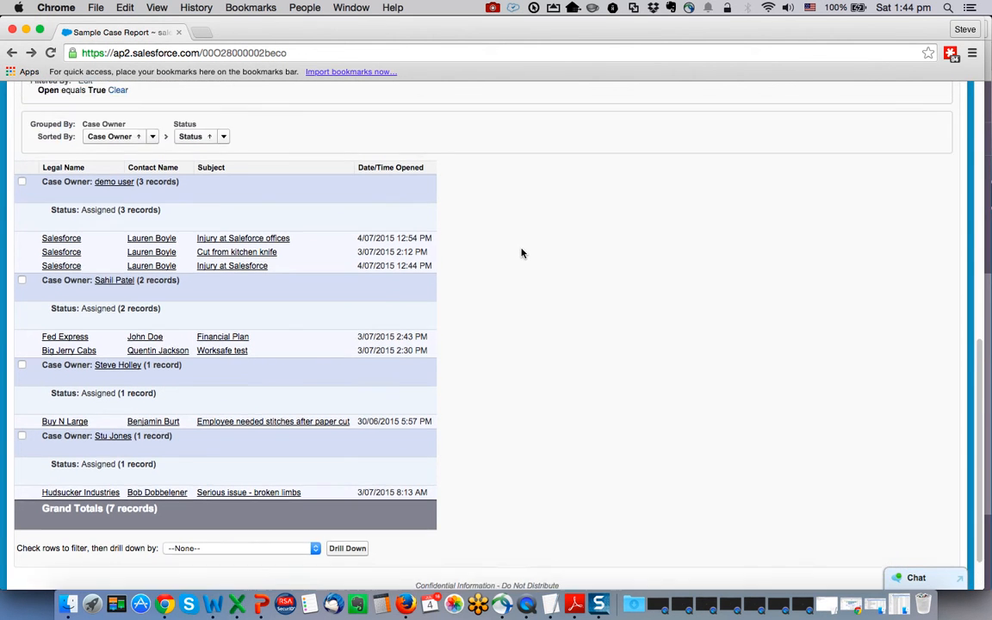
{"action": "scroll", "coordinate": [521, 253], "scroll_direction": "up", "scroll_amount": 5}
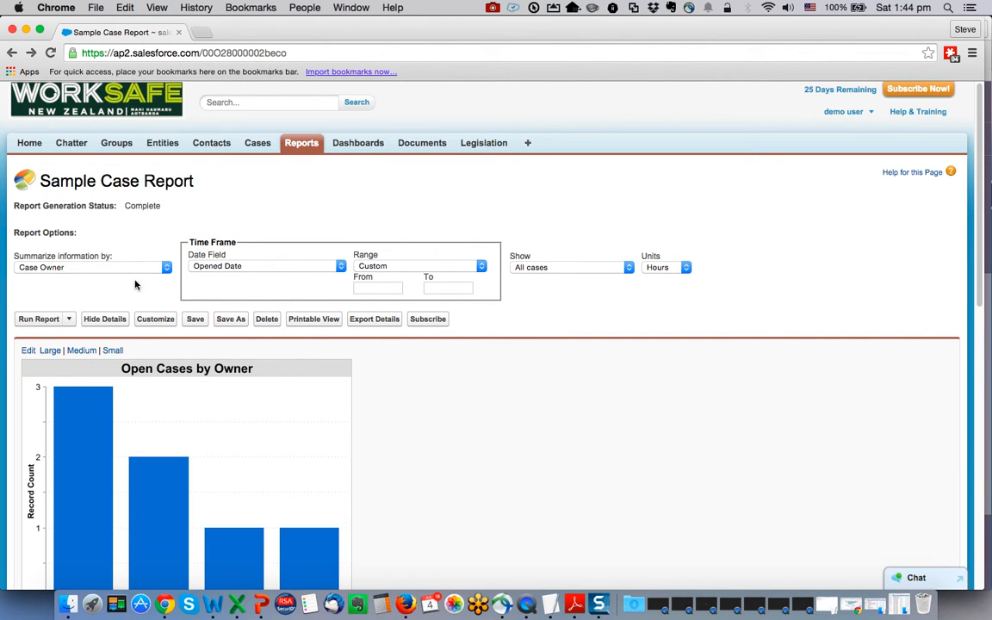
Step: Check which case scopes the report can show, keeping All cases, and hide the record details to review the group summaries
{"action": "left_click", "coordinate": [629, 268]}
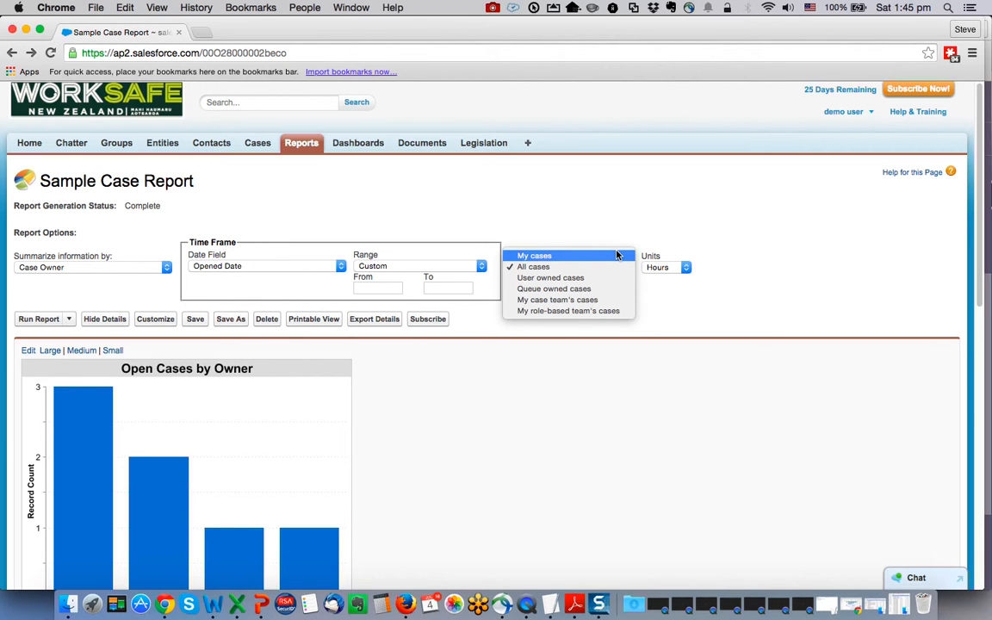
{"action": "left_click", "coordinate": [603, 220]}
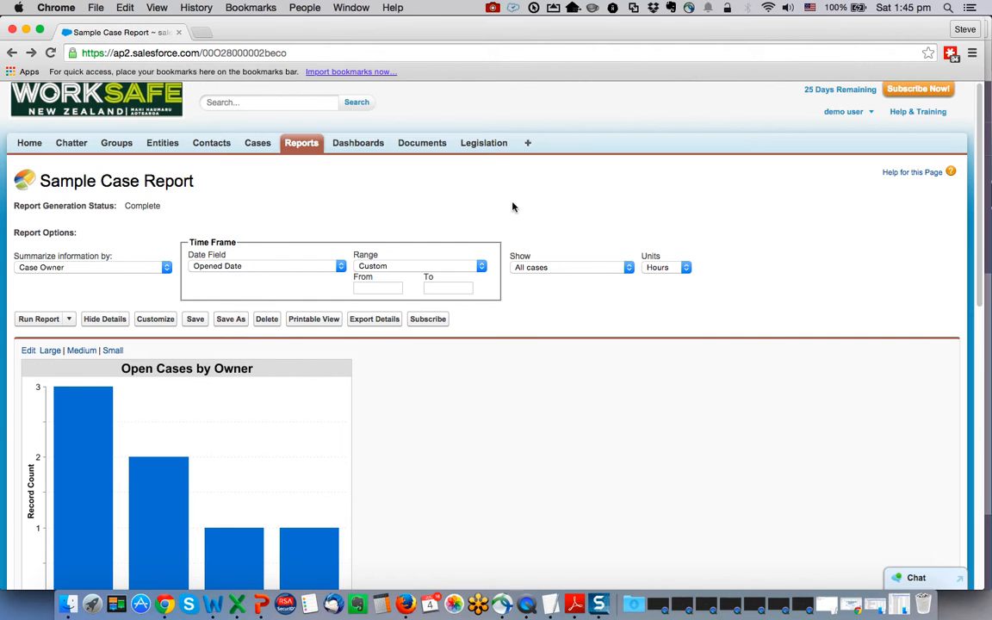
{"action": "left_click", "coordinate": [113, 324]}
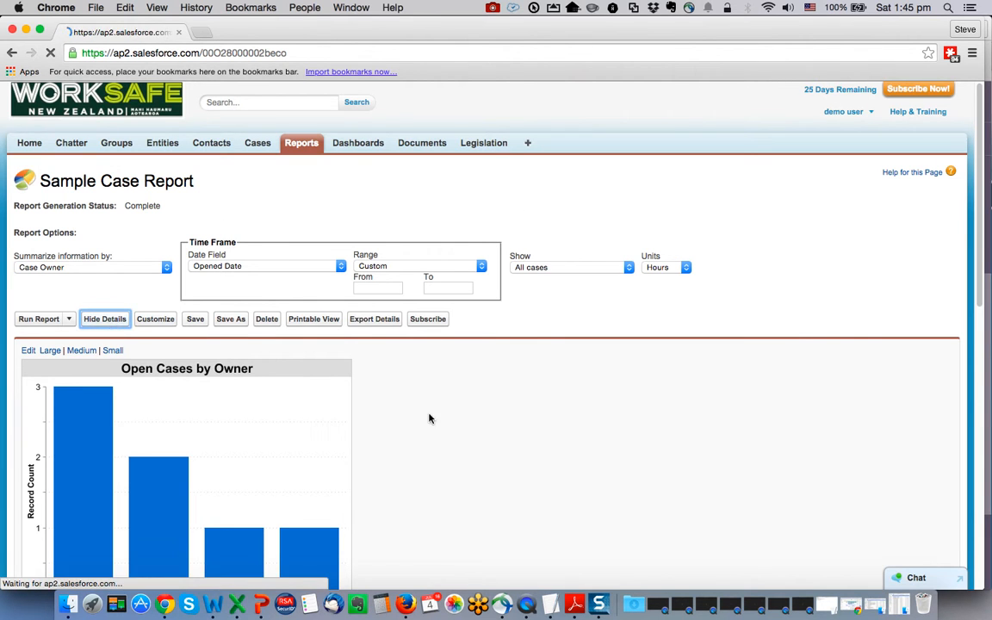
{"action": "scroll", "coordinate": [426, 403], "scroll_direction": "down", "scroll_amount": 6}
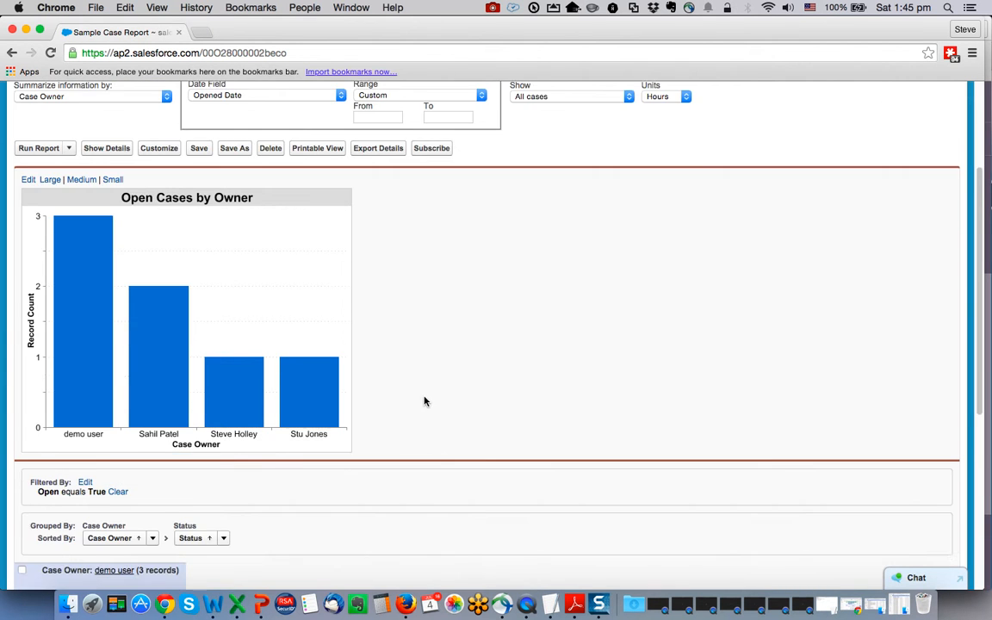
{"action": "scroll", "coordinate": [423, 398], "scroll_direction": "down", "scroll_amount": 3}
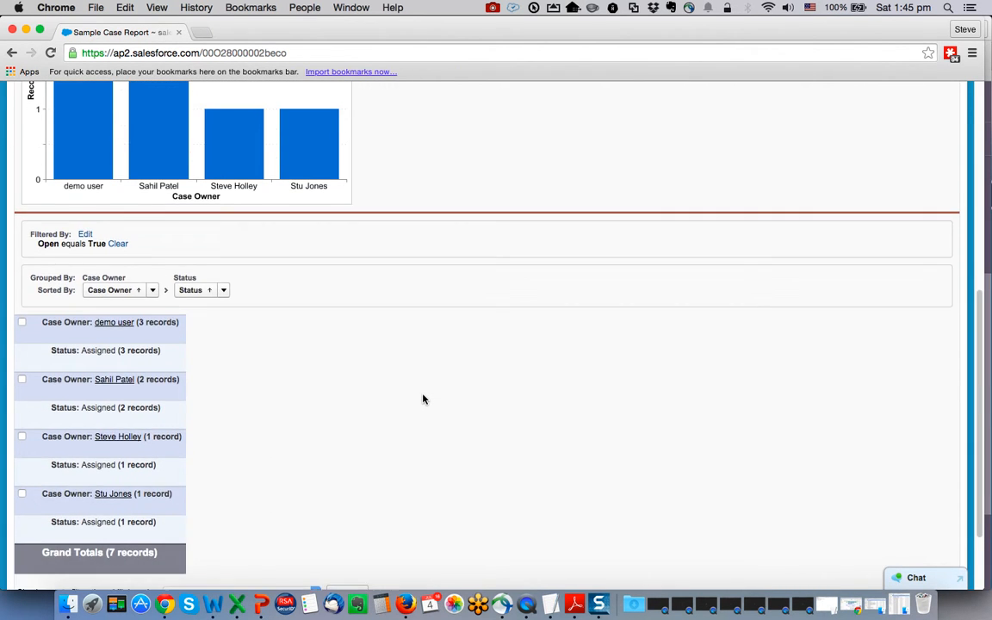
{"action": "scroll", "coordinate": [423, 399], "scroll_direction": "up", "scroll_amount": 9}
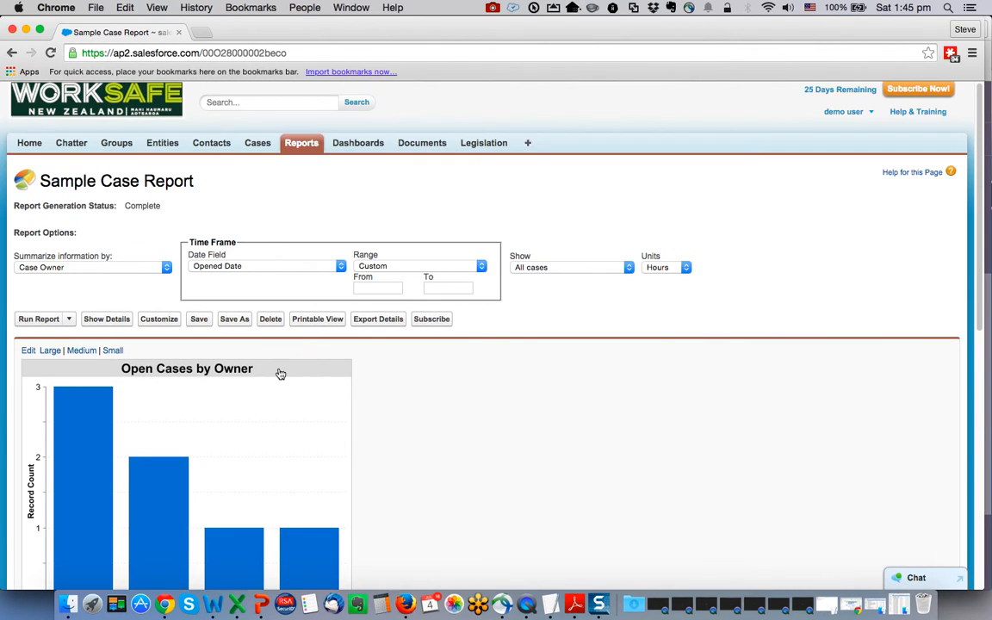
Step: Download the report's printable view, open the file in Excel to inspect it, and close the workbook
{"action": "left_click", "coordinate": [317, 320]}
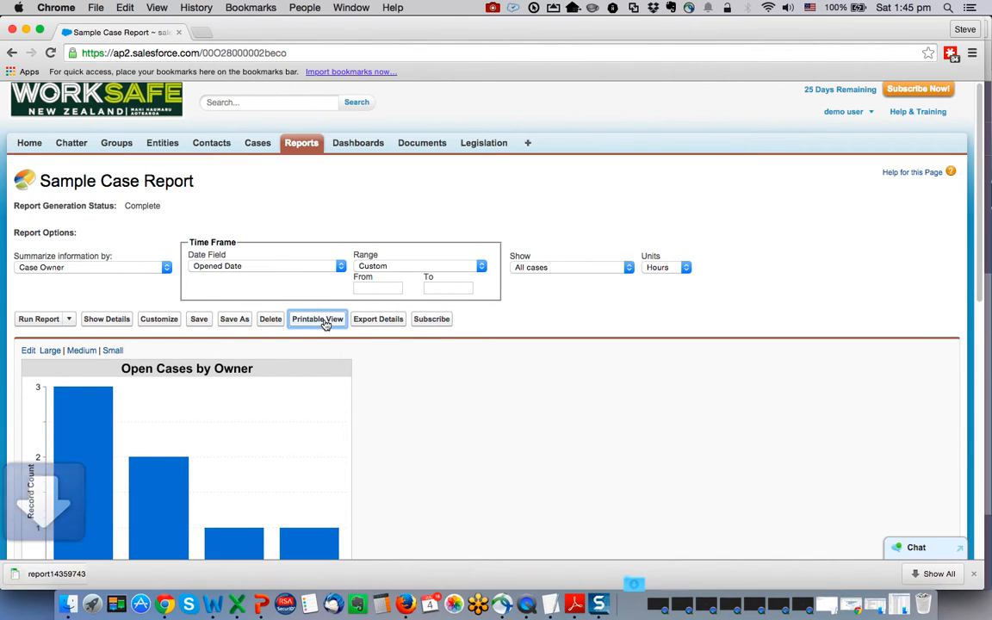
{"action": "left_click", "coordinate": [51, 578]}
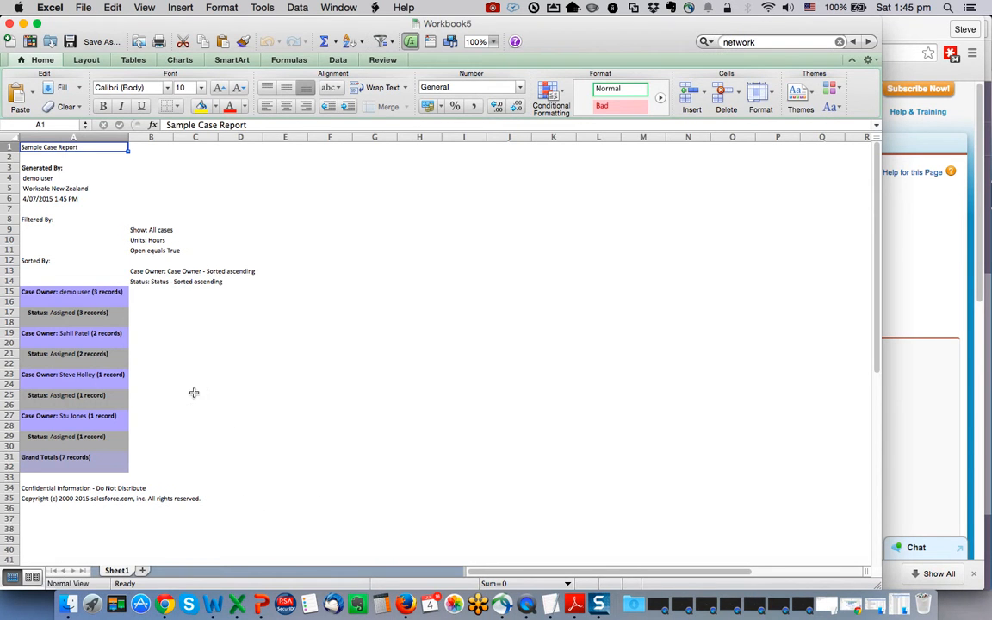
{"action": "left_click", "coordinate": [10, 24]}
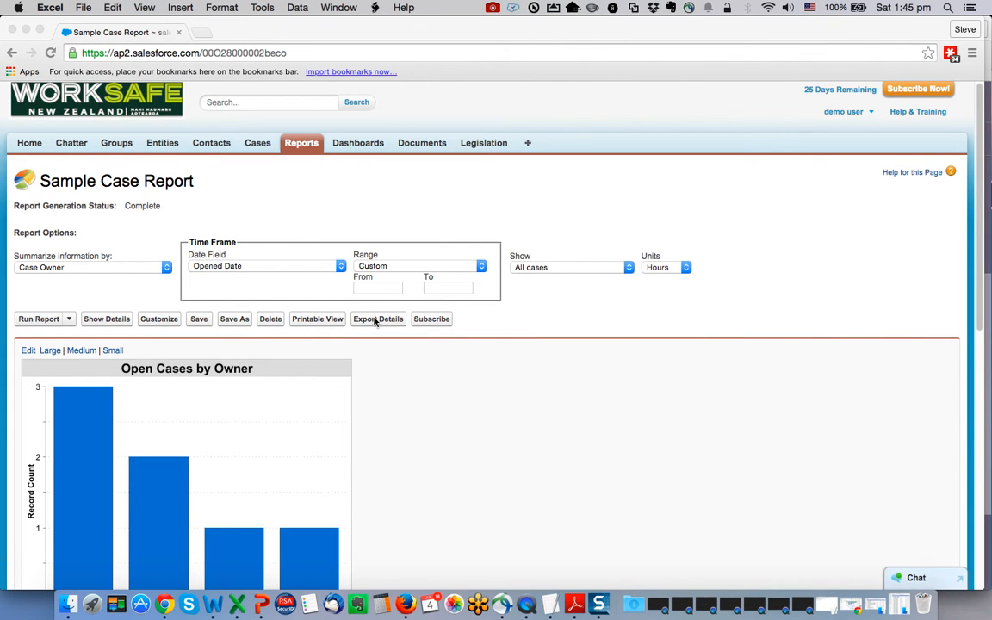
Step: Review the file format choices for exporting the report details and return to the report without exporting
{"action": "left_click", "coordinate": [374, 320]}
{"action": "left_click", "coordinate": [378, 320]}
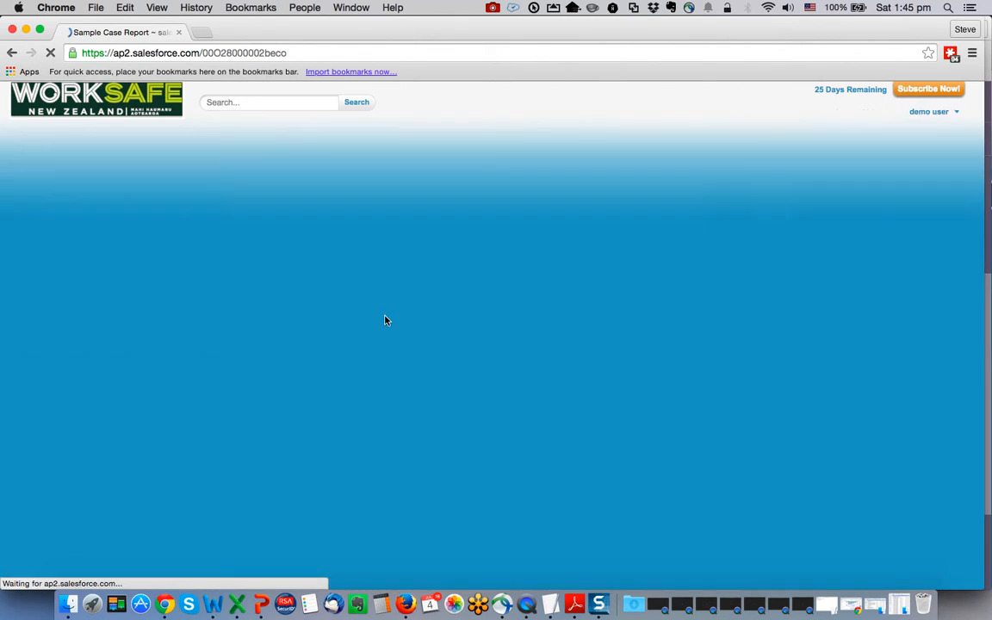
{"action": "left_click", "coordinate": [293, 268]}
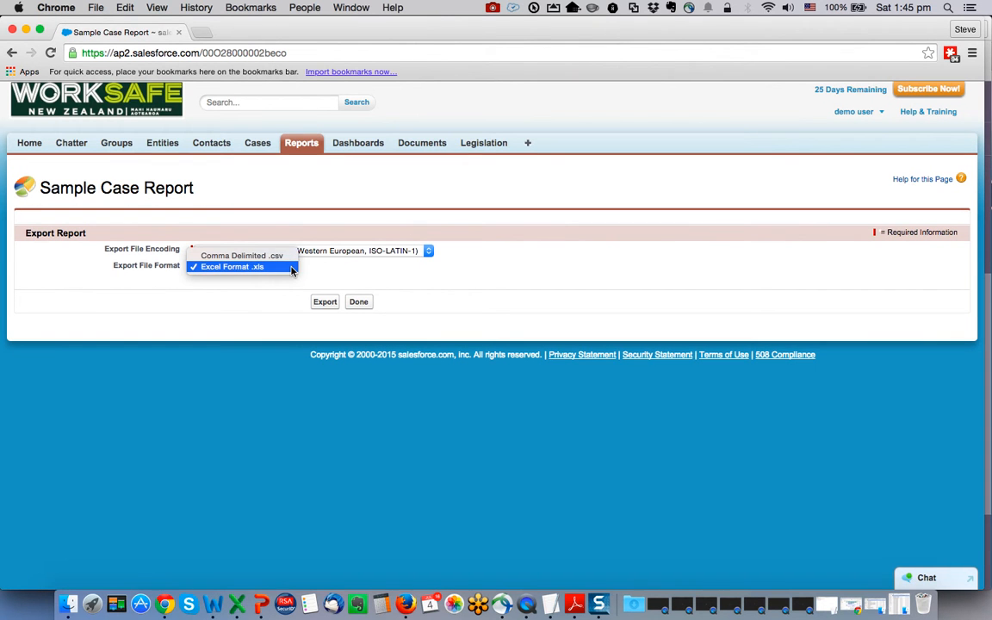
{"action": "left_click", "coordinate": [368, 306]}
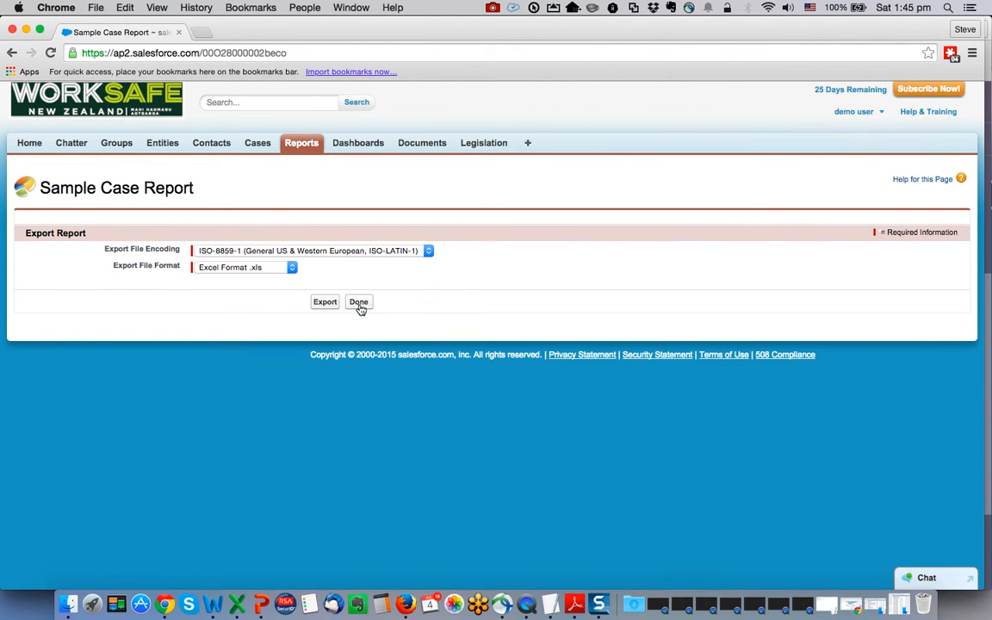
{"action": "left_click", "coordinate": [361, 303]}
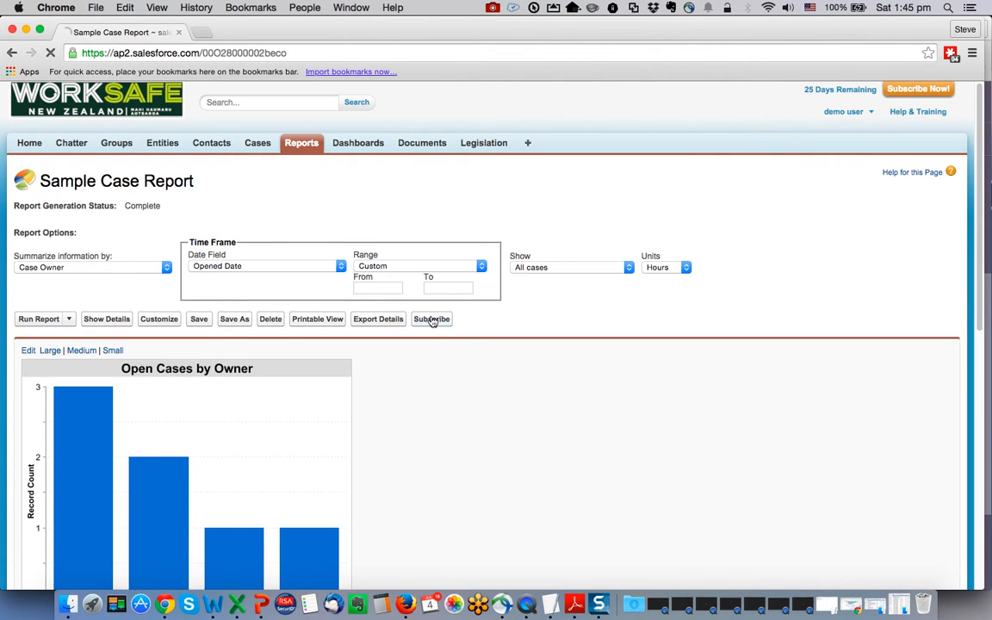
Step: Examine the conditions, schedule and notification actions of a report subscription, and leave without subscribing
{"action": "left_click", "coordinate": [433, 320]}
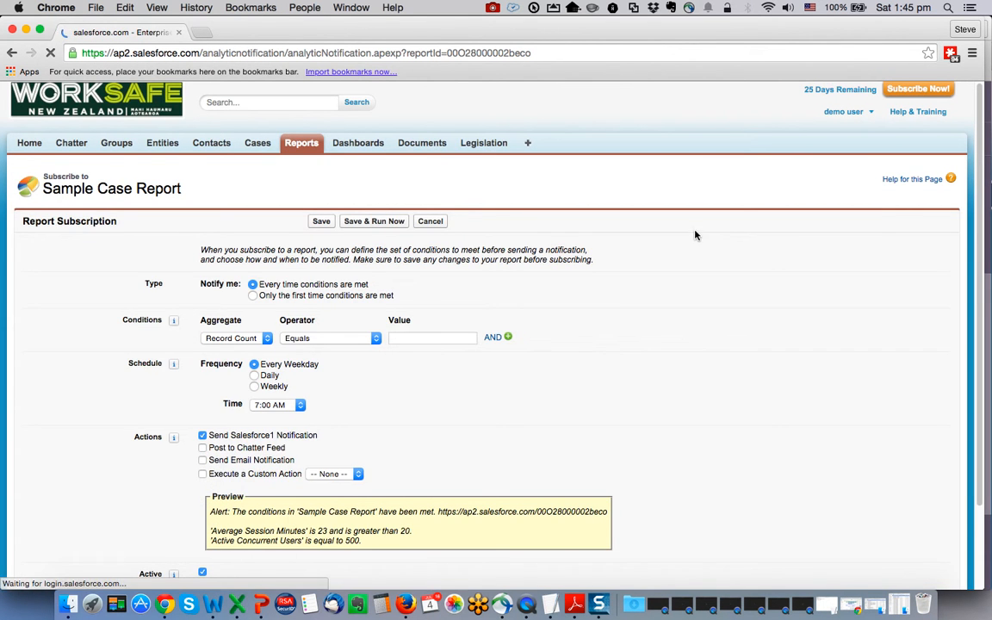
{"action": "scroll", "coordinate": [686, 284], "scroll_direction": "down", "scroll_amount": 3}
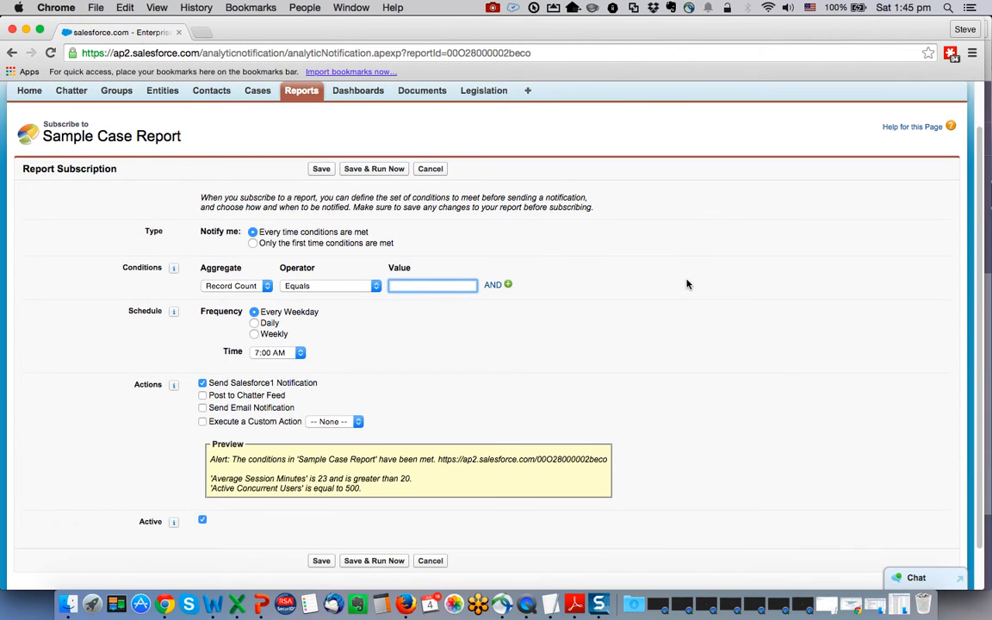
{"action": "scroll", "coordinate": [686, 284], "scroll_direction": "down", "scroll_amount": 1}
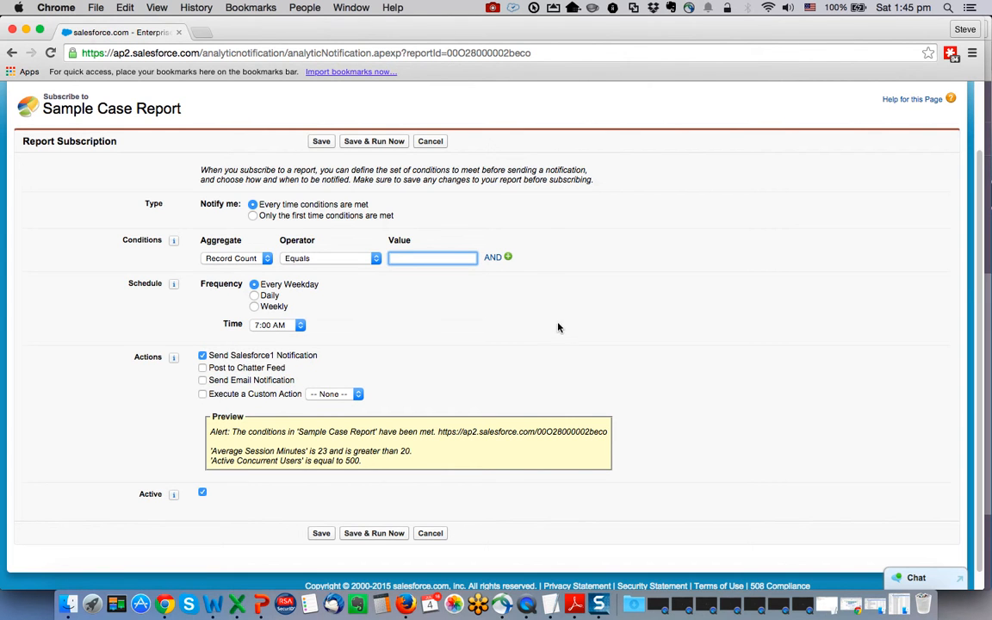
{"action": "left_click", "coordinate": [433, 143]}
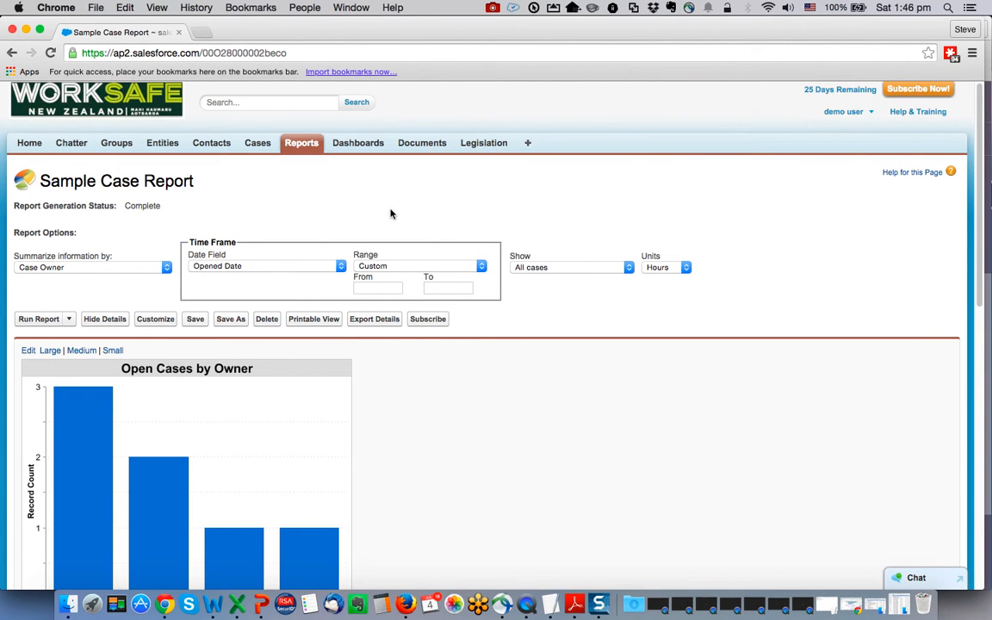
Step: Create a new dashboard from the reports overview and place a vertical bar chart component in its first column
{"action": "left_click", "coordinate": [306, 148]}
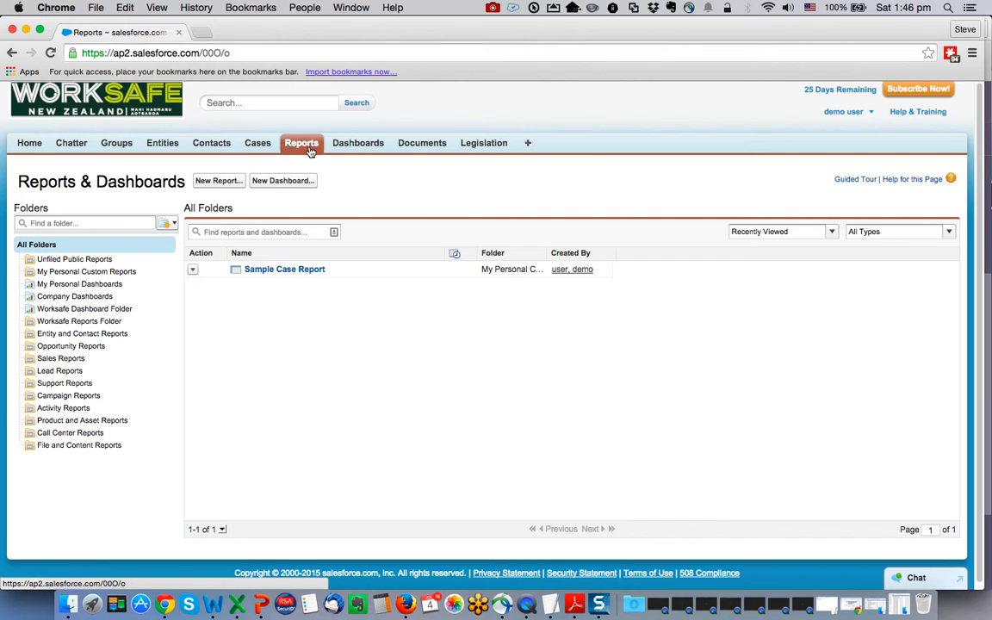
{"action": "left_click", "coordinate": [296, 182]}
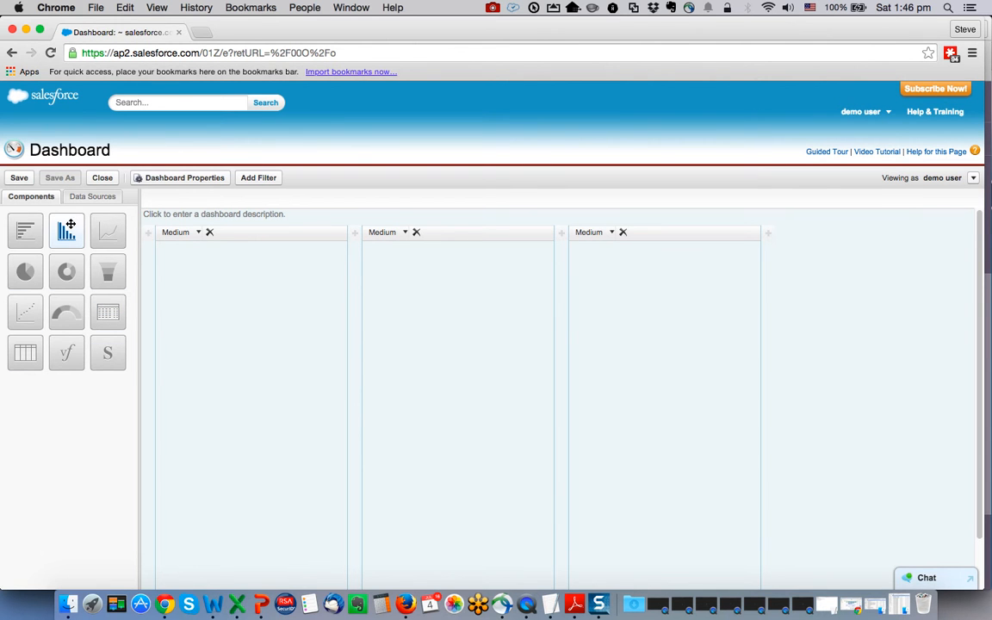
{"action": "left_click_drag", "start_coordinate": [64, 229], "coordinate": [213, 306]}
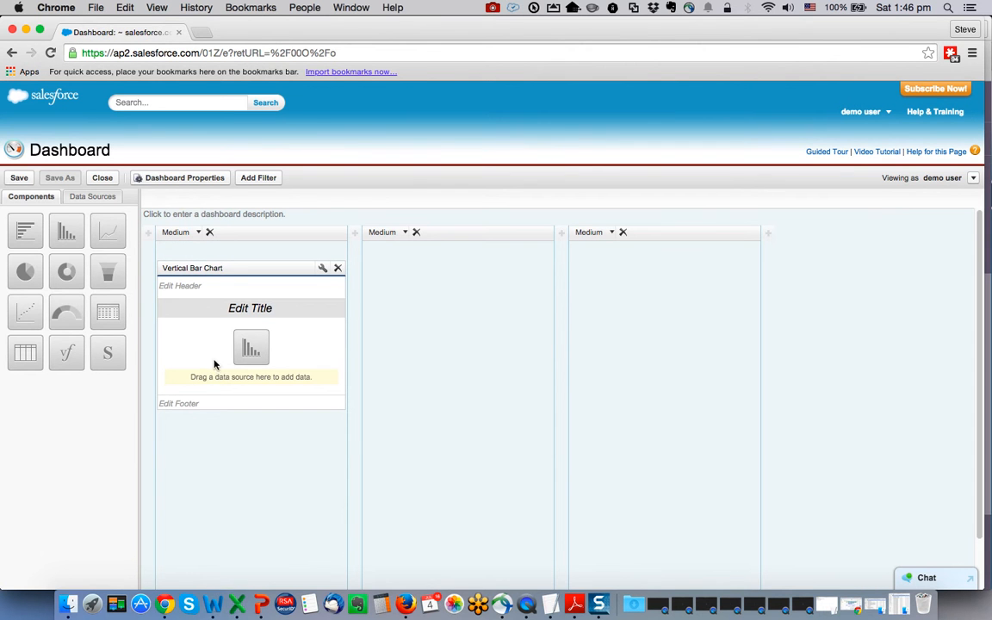
Step: Assign Sample Case Report from My Personal Custom Reports as the data source of the vertical bar chart component
{"action": "left_click", "coordinate": [92, 198]}
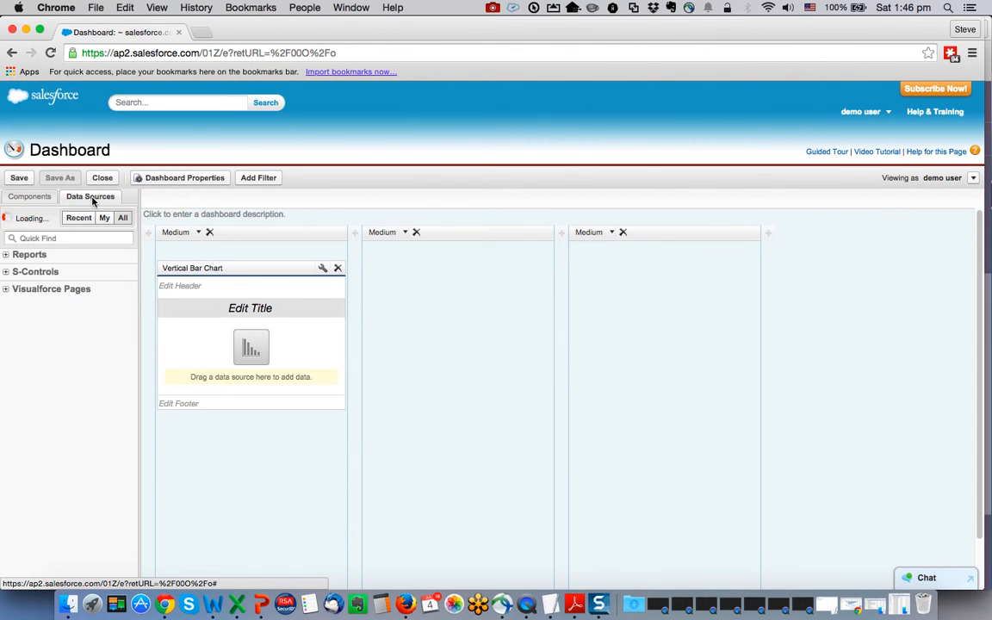
{"action": "left_click", "coordinate": [6, 255]}
{"action": "left_click", "coordinate": [17, 268]}
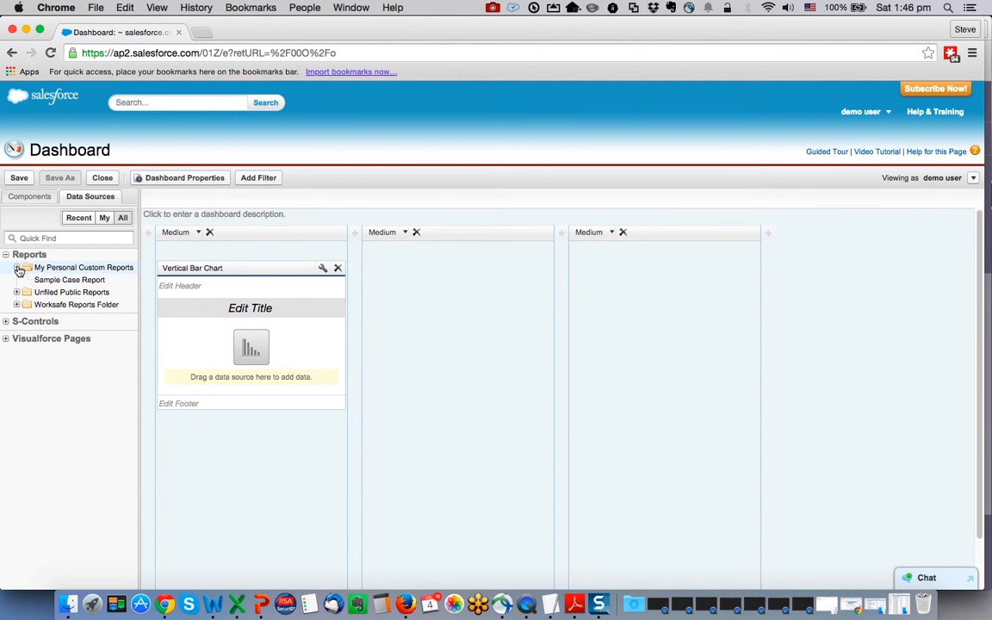
{"action": "left_click_drag", "start_coordinate": [54, 284], "coordinate": [243, 313]}
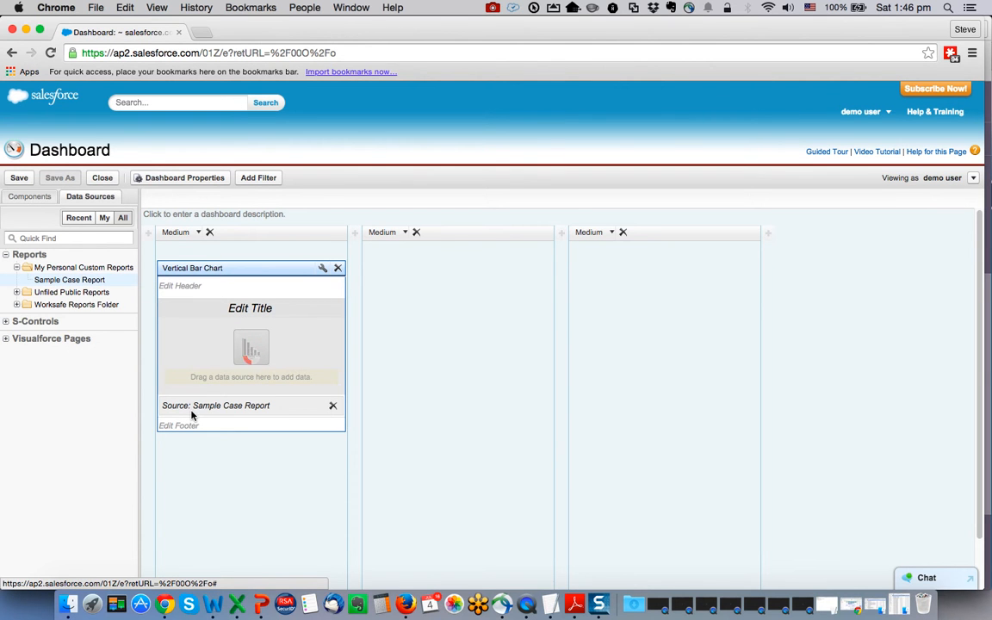
Step: Set the header of the vertical bar chart component to "Open Cases by Owner"
{"action": "left_click", "coordinate": [234, 286]}
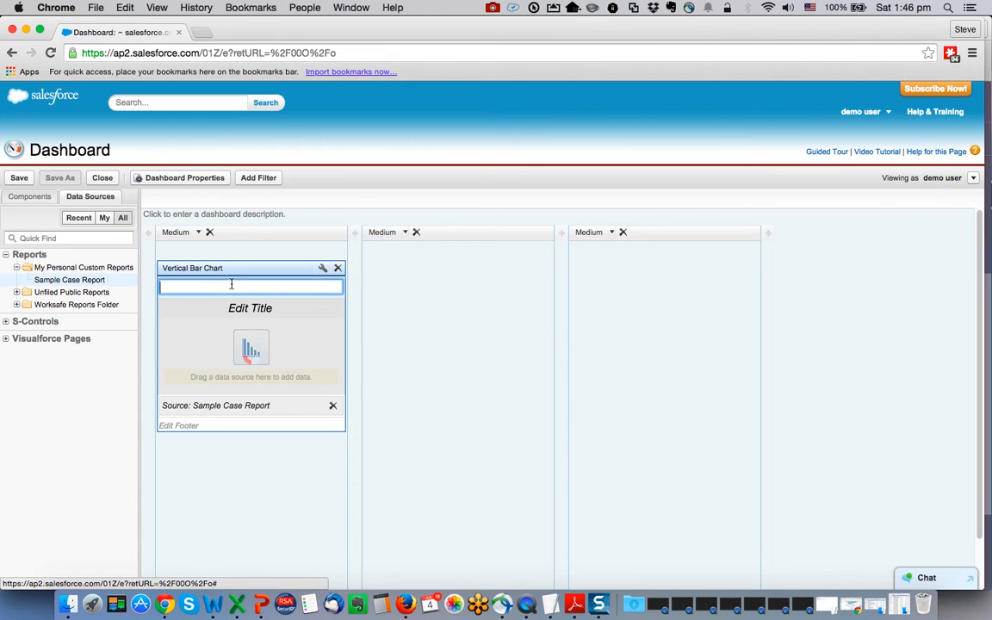
{"action": "type", "text": "O"}
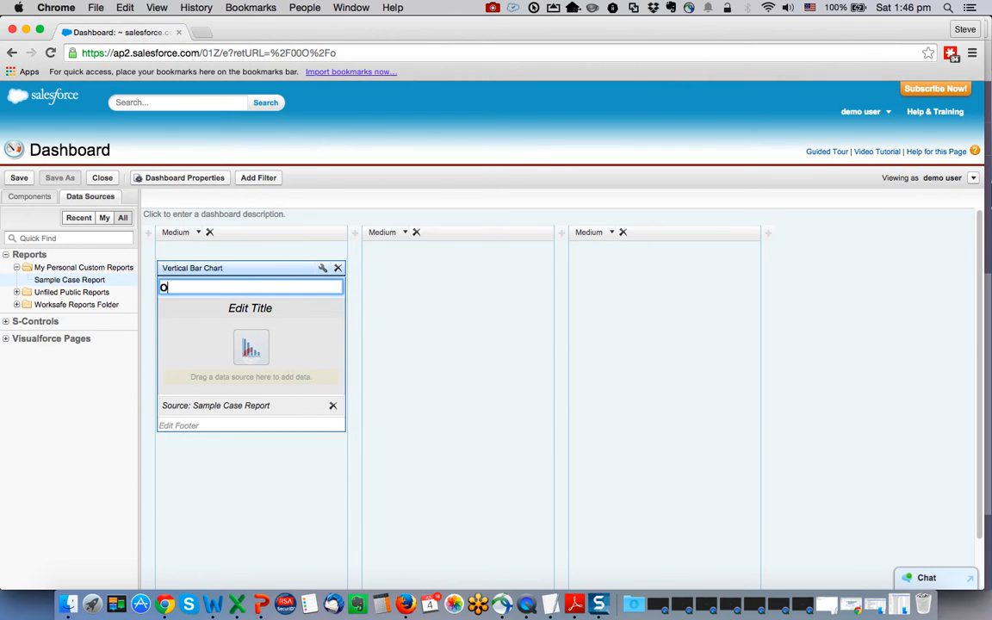
{"action": "type", "text": "pen Cases by Owner"}
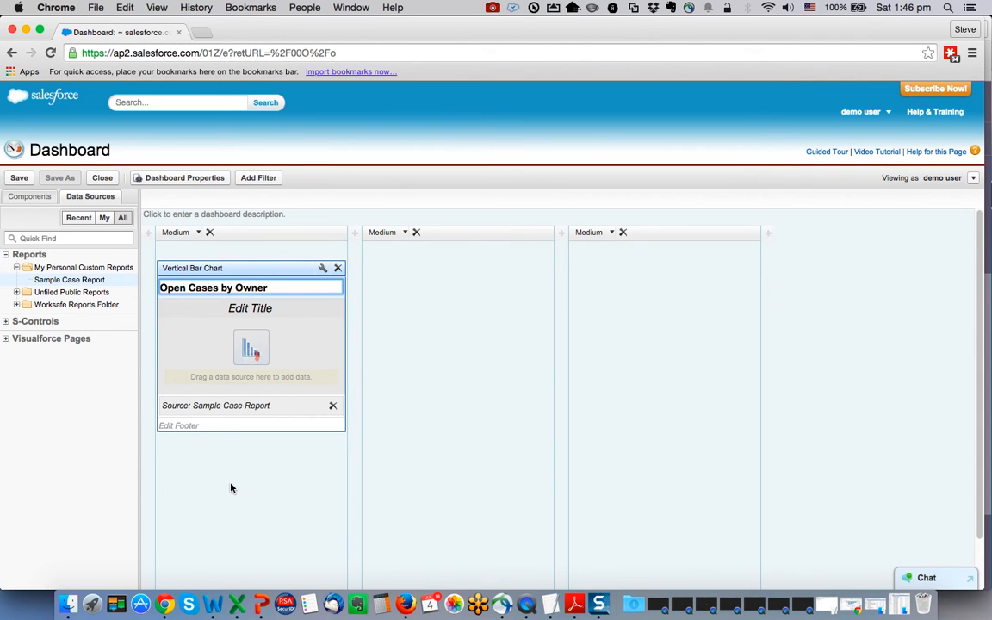
Step: Save the dashboard with the title "Sample Dashboard" in the My Personal Dashboards folder and run it
{"action": "left_click", "coordinate": [22, 182]}
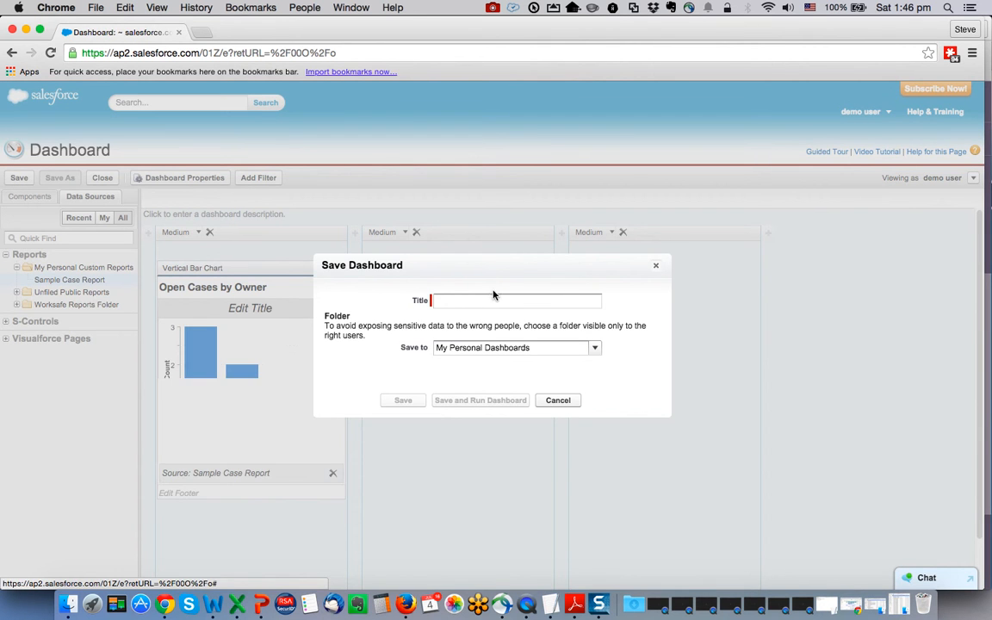
{"action": "type", "text": "Sample "}
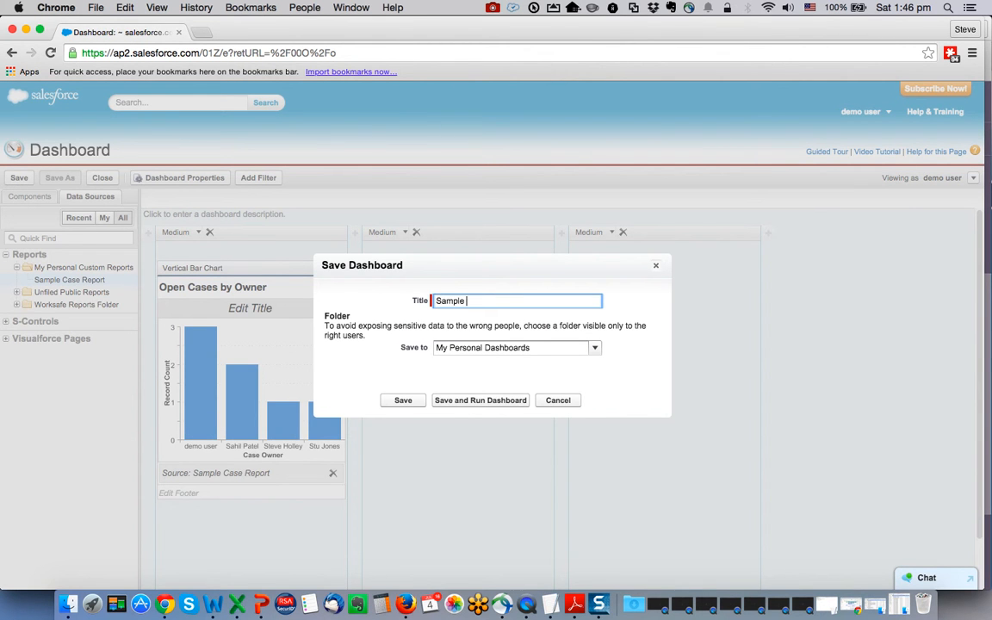
{"action": "type", "text": "Dashboard"}
{"action": "left_click", "coordinate": [594, 348]}
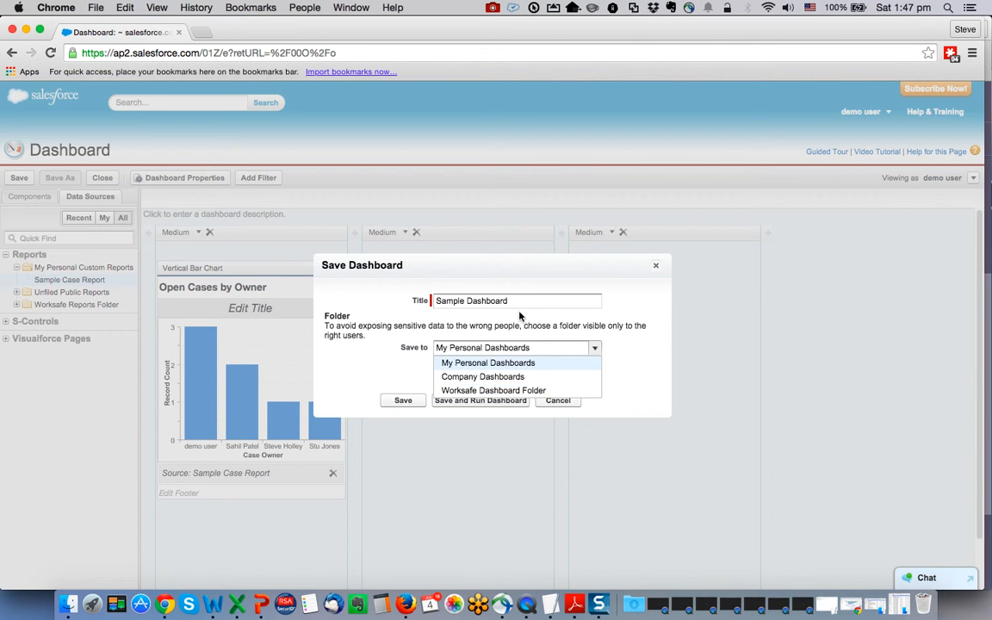
{"action": "left_click", "coordinate": [542, 351]}
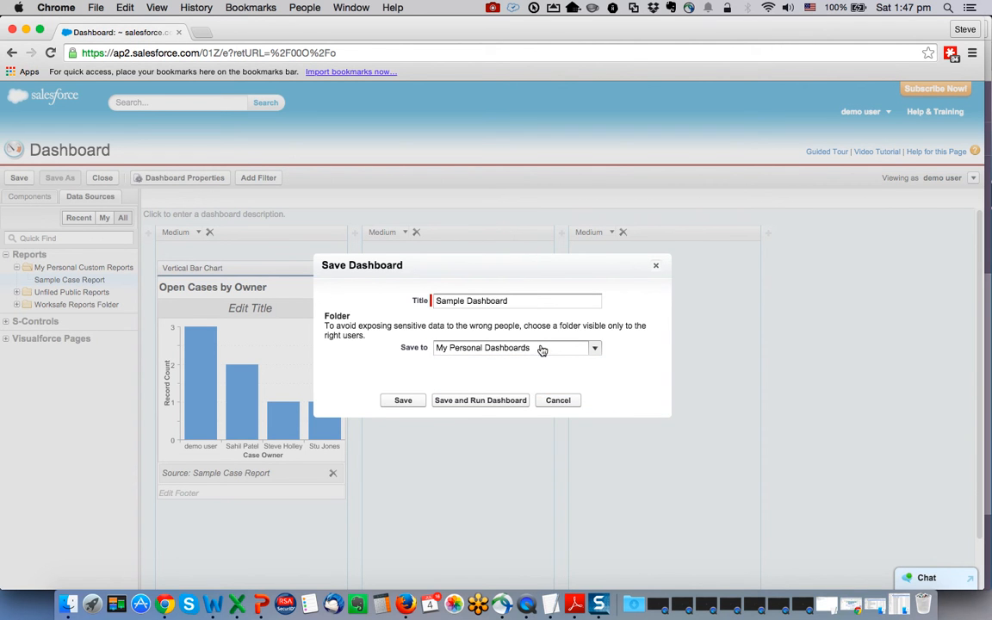
{"action": "left_click", "coordinate": [498, 401]}
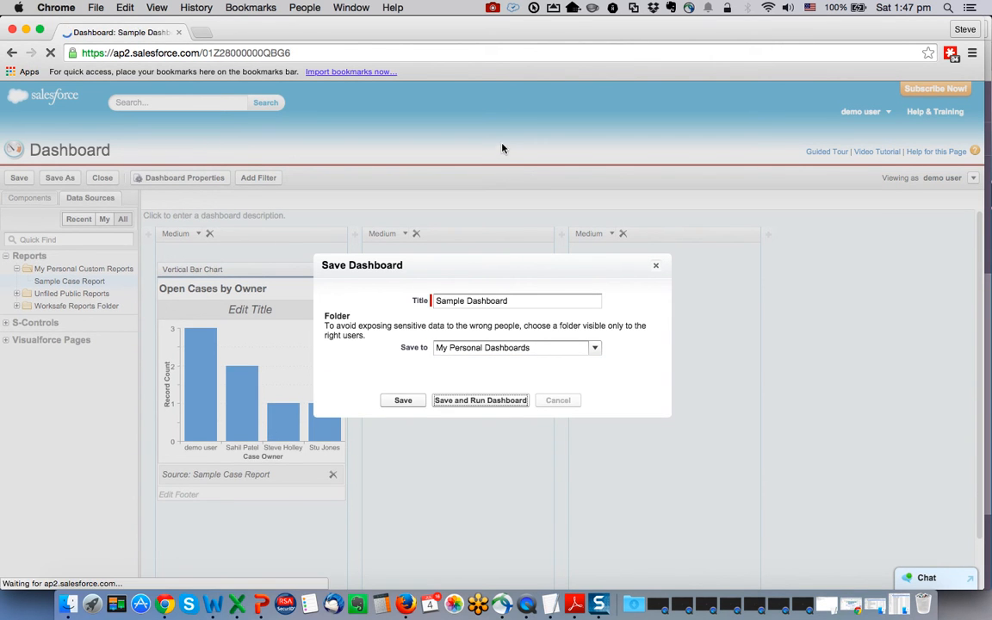